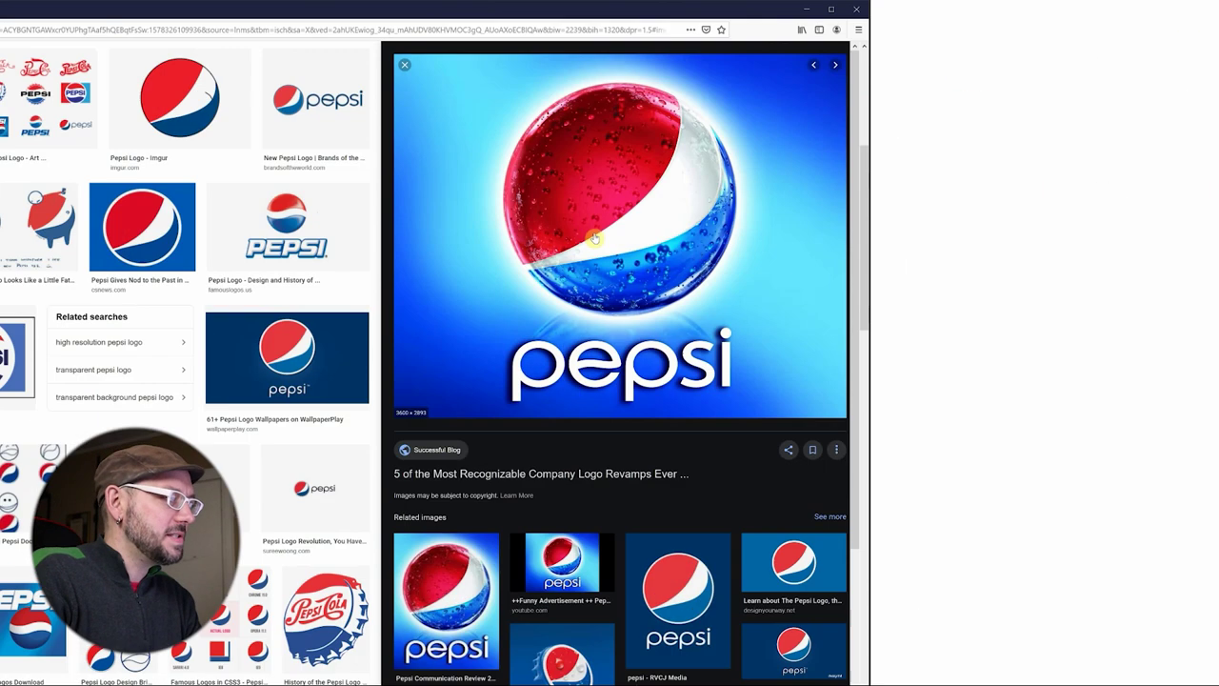
# - Save the Pepsi logo and Pepsi Globe images from Google Images
pyautogui.rightClick(957, 208)
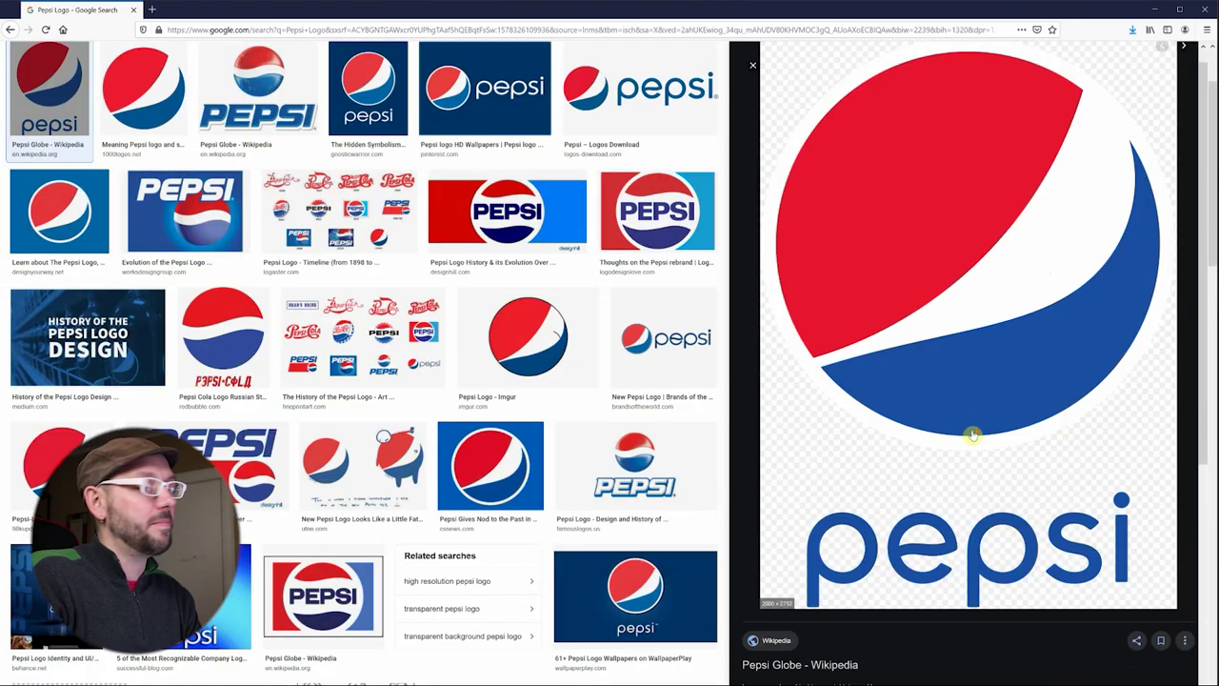
pyautogui.scroll(-5, 972, 430)
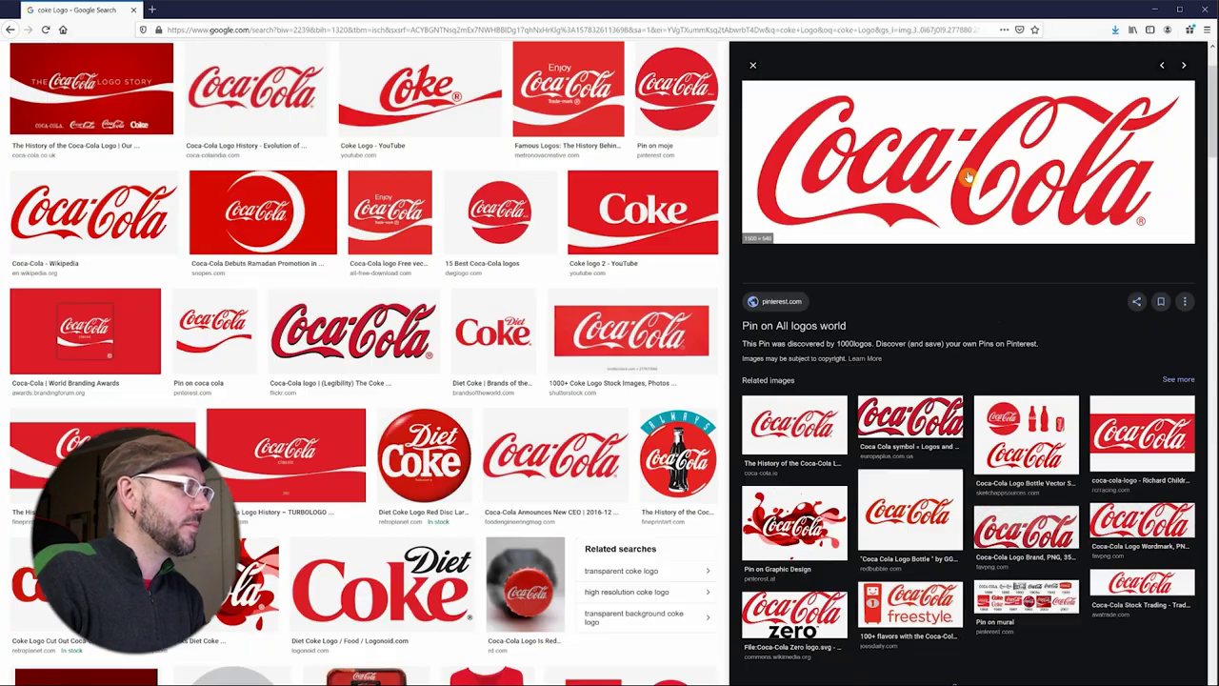
pyautogui.rightClick(968, 176)
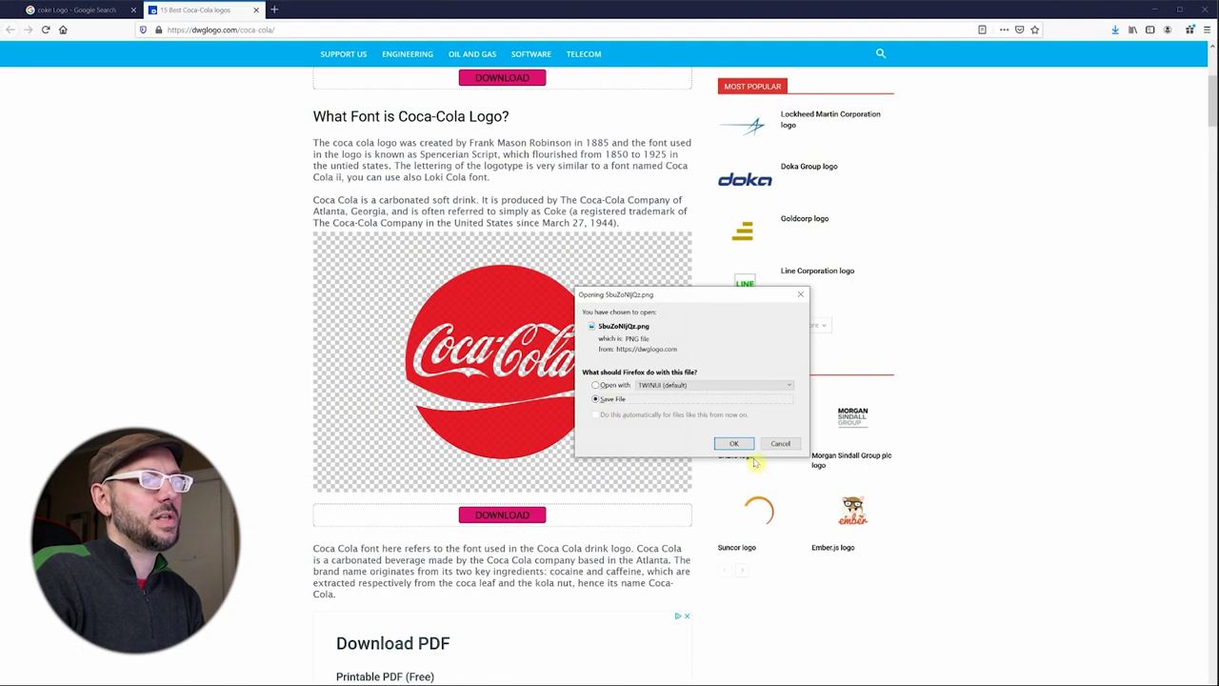
# - Download and save the Coca-Cola circle logo and the Coca-Cola can image
pyautogui.click(736, 444)
pyautogui.scroll(-10, 600, 416)
pyautogui.scroll(3, 533, 495)
pyautogui.click(506, 556)
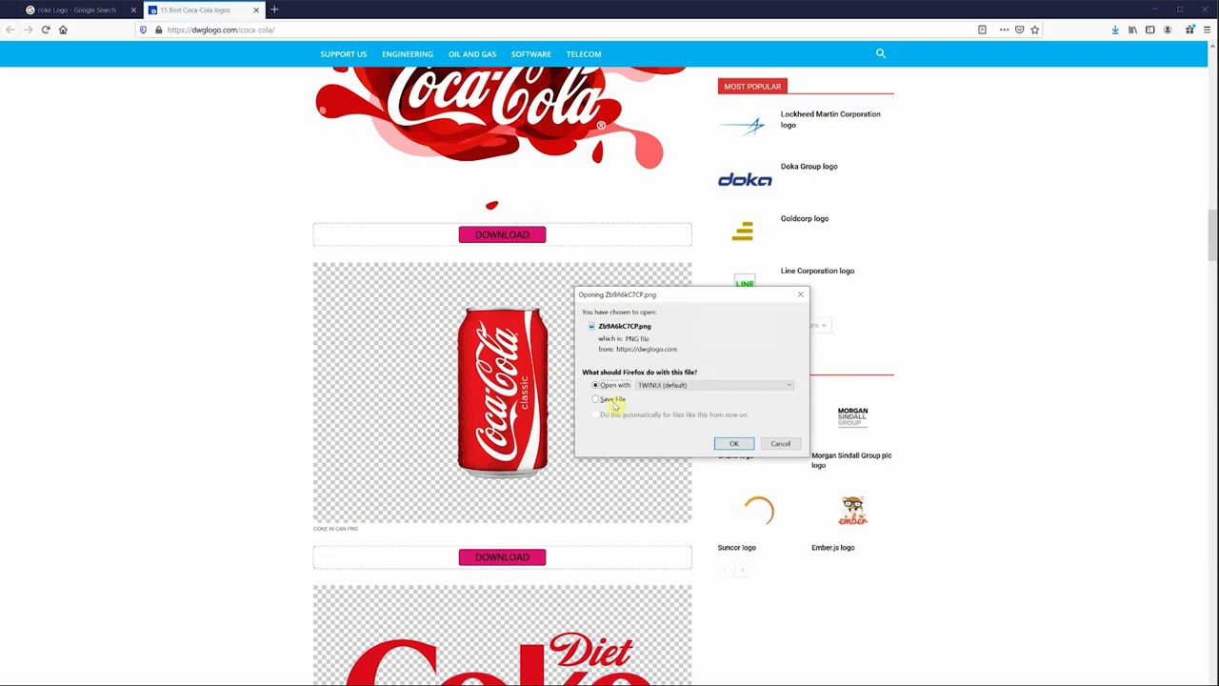
pyautogui.click(724, 447)
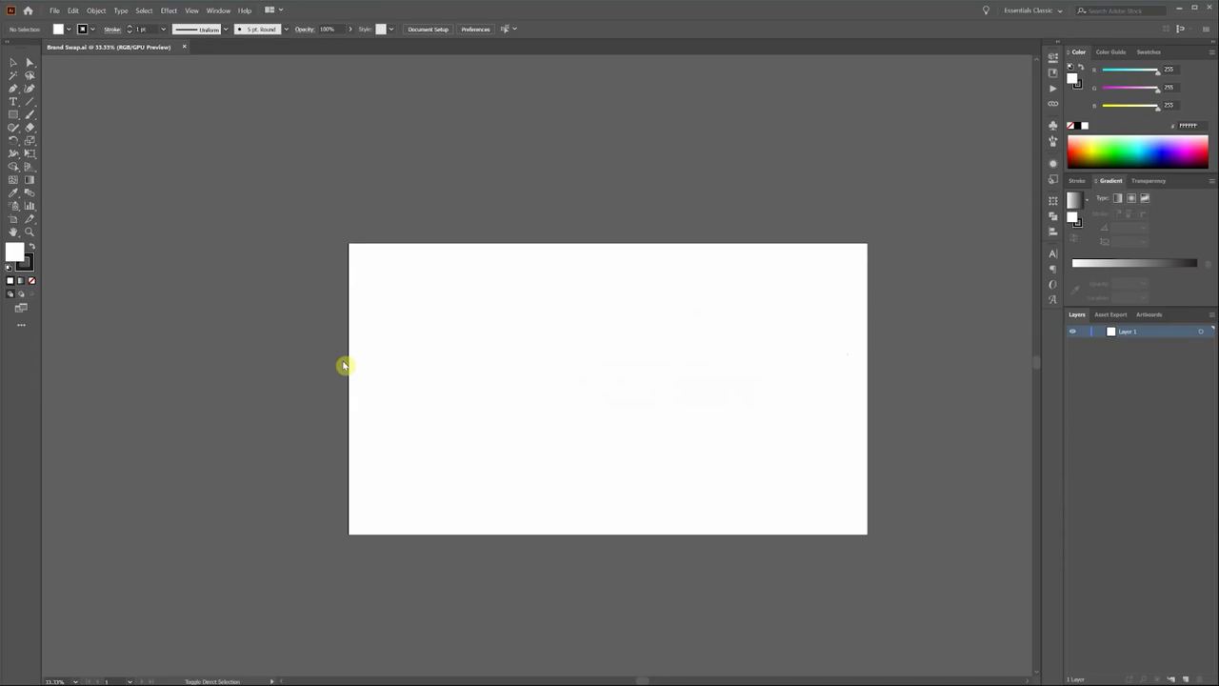
# - Choose all the saved reference images for placing into the Illustrator file
pyautogui.hotkey('ctrl', 'shift', 'p')
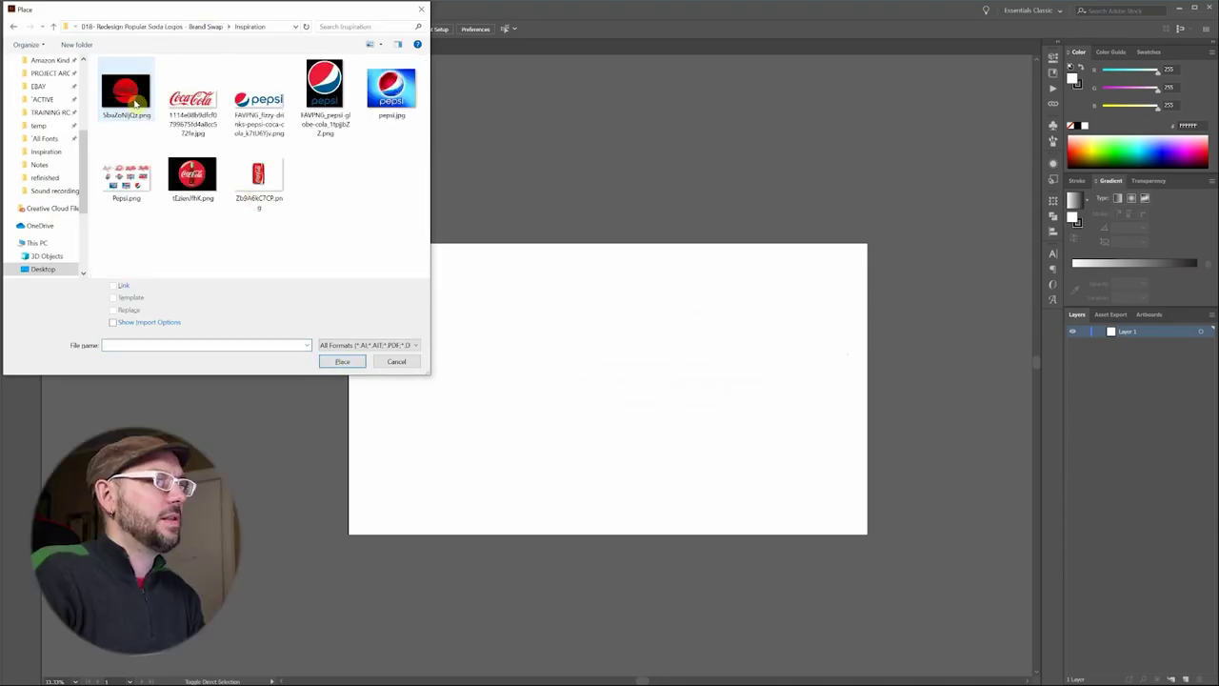
pyautogui.click(126, 91)
pyautogui.hotkey('ctrl', 'a')
pyautogui.click(342, 360)
# - Drop each image, including the Pepsi bubble, Pepsi logo grid, Coke circle and can, onto the canvas
pyautogui.click(348, 191)
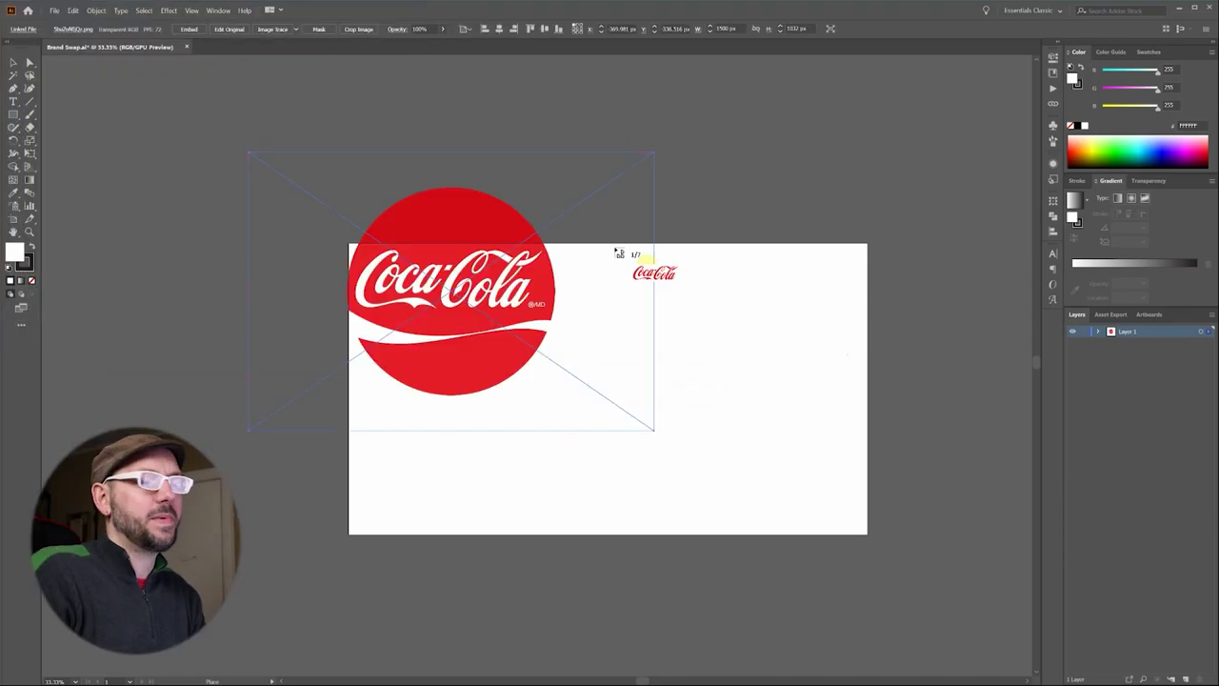
pyautogui.scroll(-1, 620, 250)
pyautogui.click(649, 205)
pyautogui.click(774, 303)
pyautogui.click(752, 434)
pyautogui.click(526, 470)
pyautogui.click(335, 416)
pyautogui.click(307, 517)
pyautogui.click(267, 267)
pyautogui.scroll(-1, 604, 280)
pyautogui.hscroll(2, 603, 280)
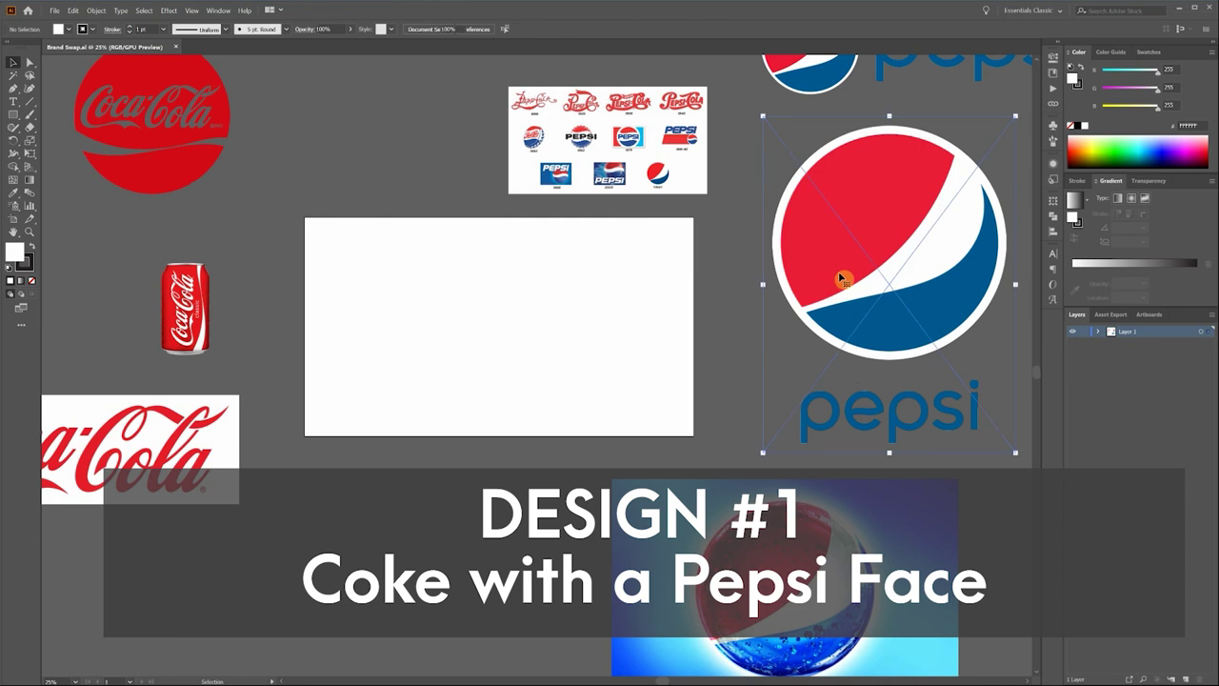
# - Move the Pepsi logo onto the artboard and scale it down proportionally
pyautogui.moveTo(842, 278); pyautogui.dragTo(400, 333)
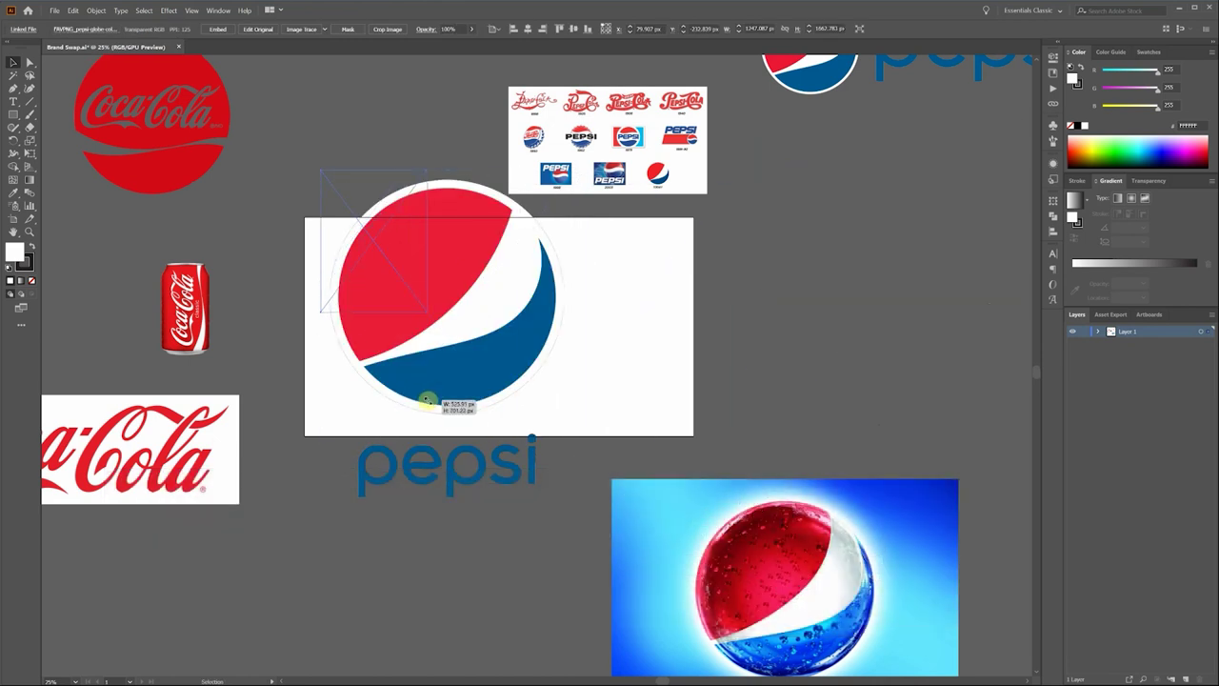
pyautogui.moveTo(422, 394); pyautogui.dragTo(401, 346)
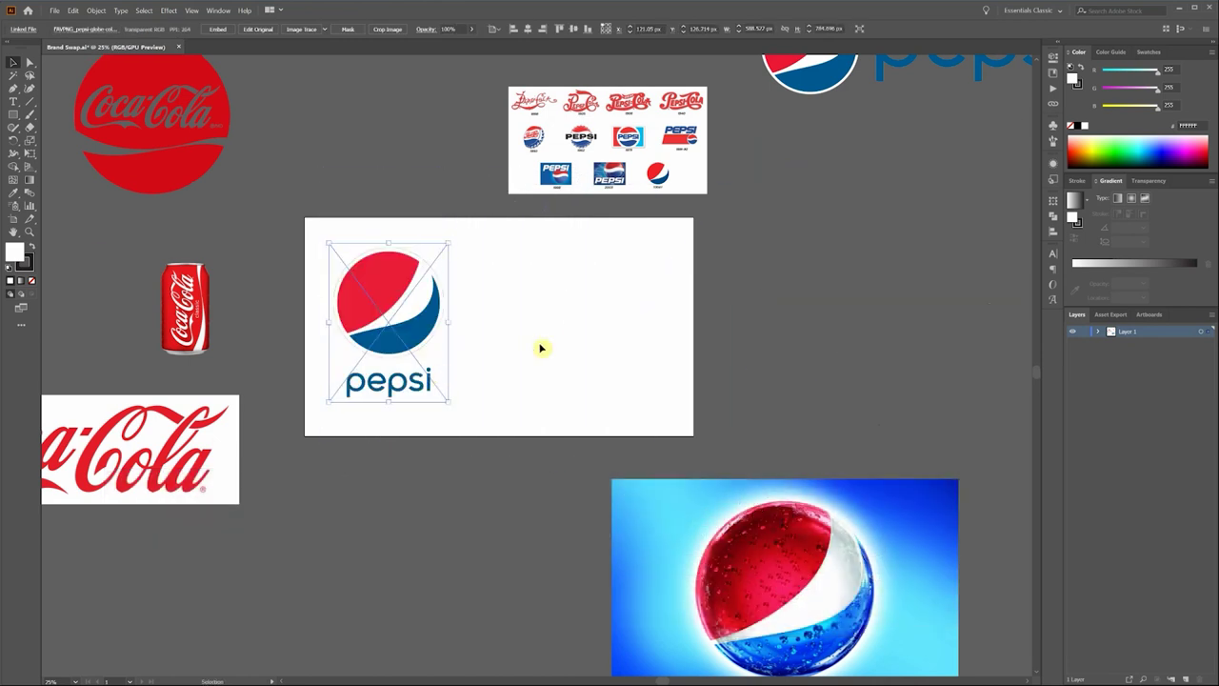
pyautogui.click(542, 345)
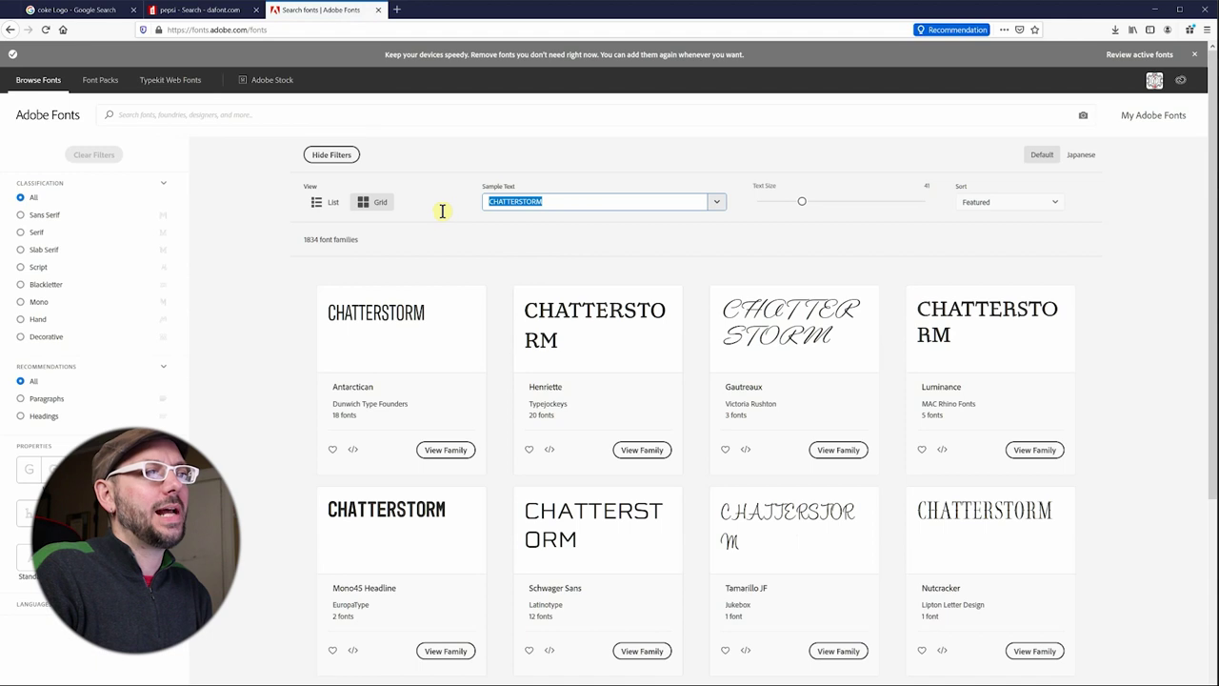
# - Preview 'pepsi' at a larger size, filter to medium-weight fonts, and browse more results
pyautogui.write('pepsi')
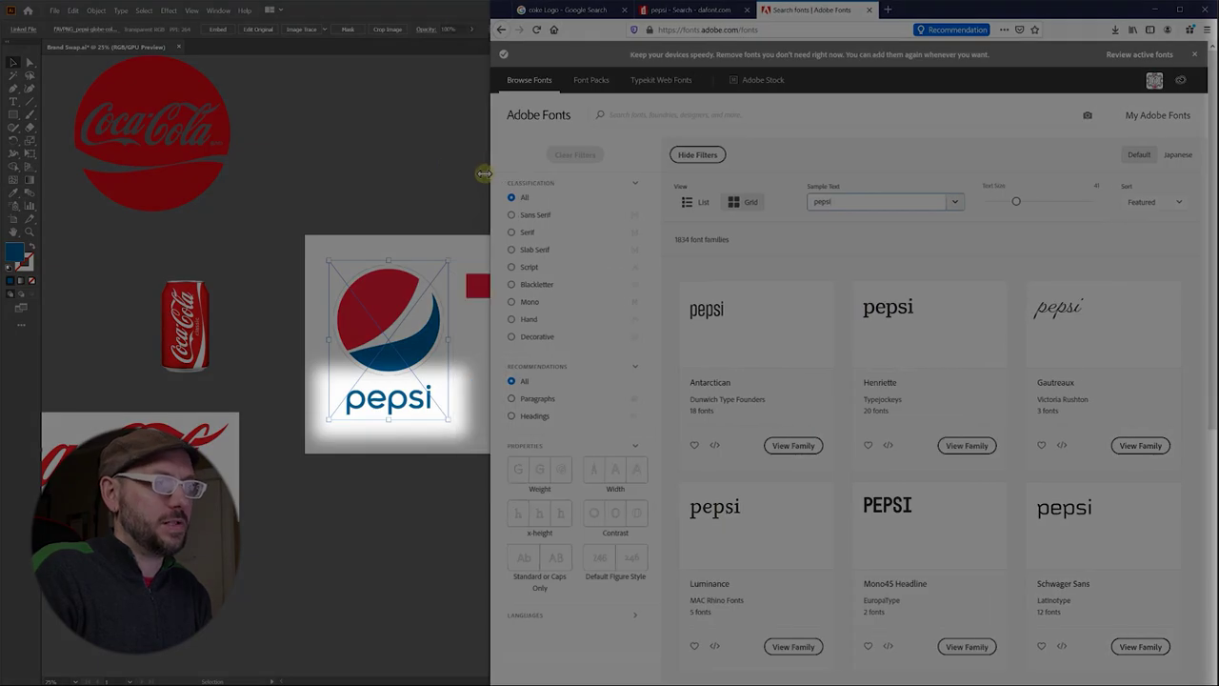
pyautogui.moveTo(1013, 202); pyautogui.dragTo(1043, 205)
pyautogui.click(531, 469)
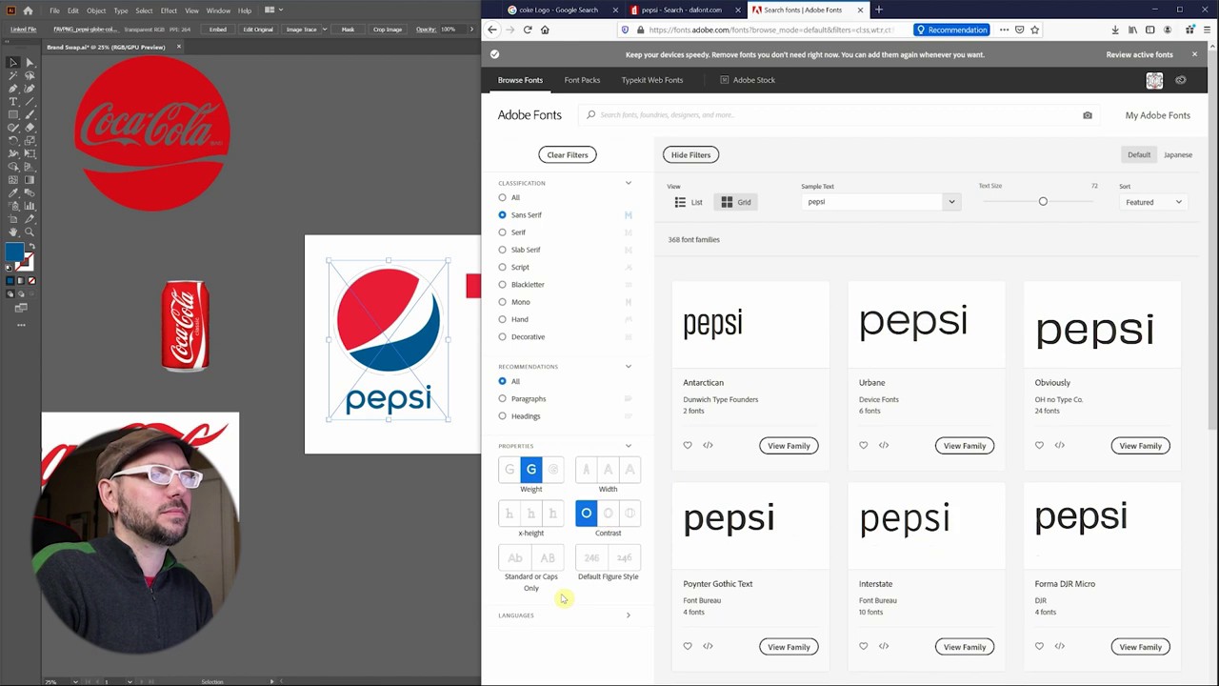
pyautogui.scroll(-2, 860, 433)
pyautogui.scroll(-10, 904, 485)
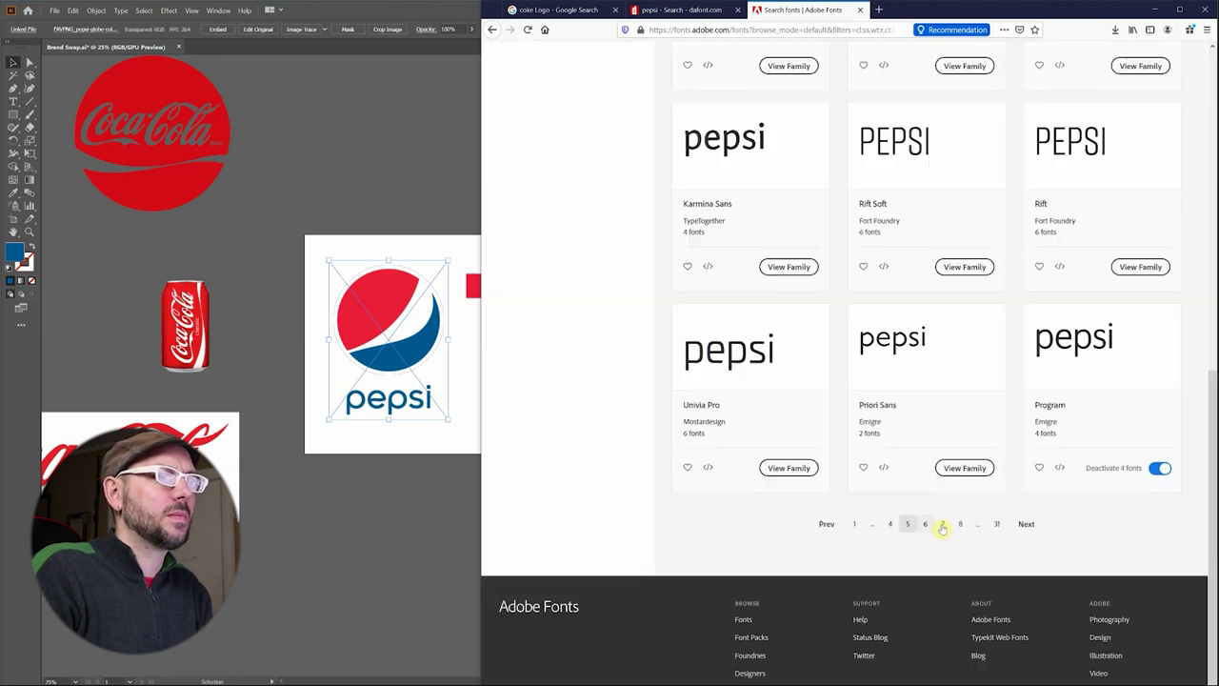
pyautogui.click(939, 525)
pyautogui.scroll(-3, 936, 429)
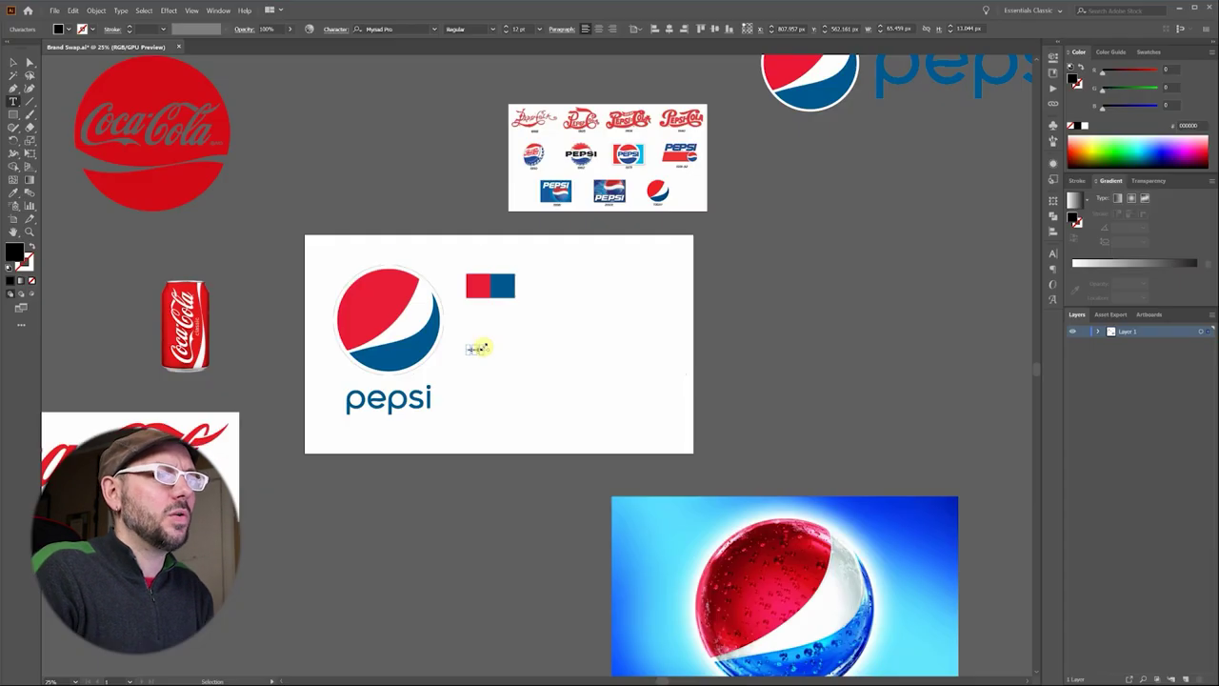
# - Add a text object on the artboard reading 'coke'
pyautogui.click(476, 346)
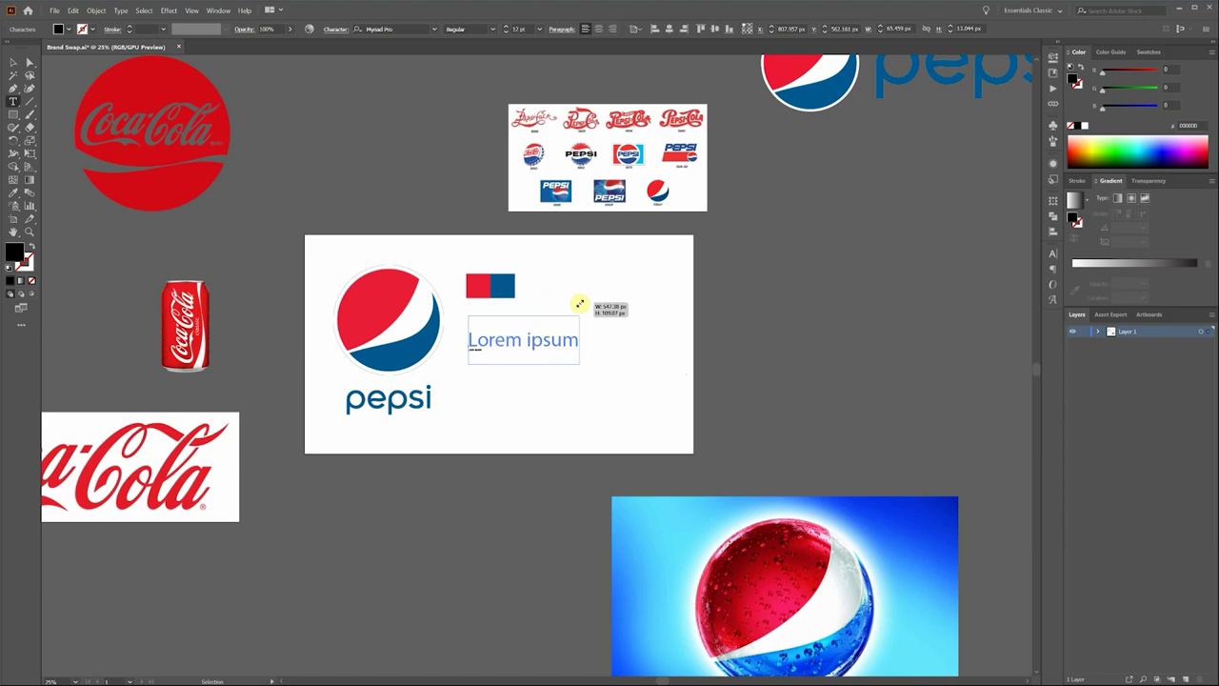
pyautogui.hotkey('ctrl', 'a')
pyautogui.write('coke')
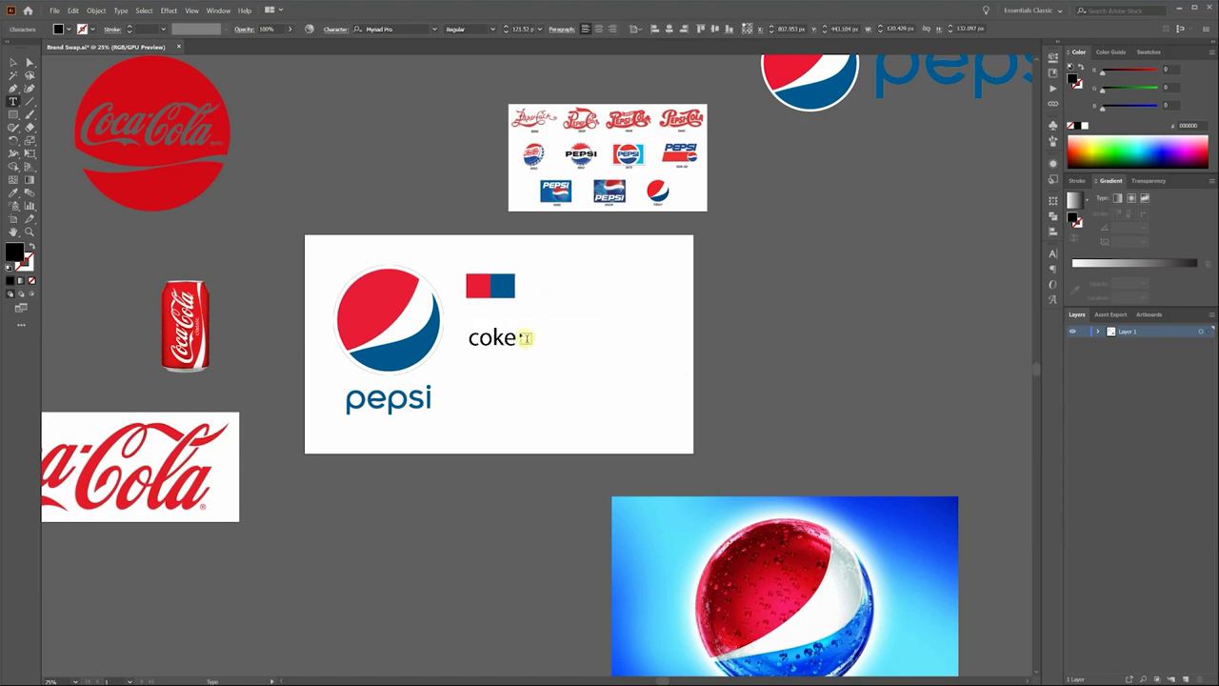
# - Set 'coke' in Faricy New Medium and move it beneath the pepsi wordmark
pyautogui.click(1053, 254)
pyautogui.click(965, 264)
pyautogui.write('fancy')
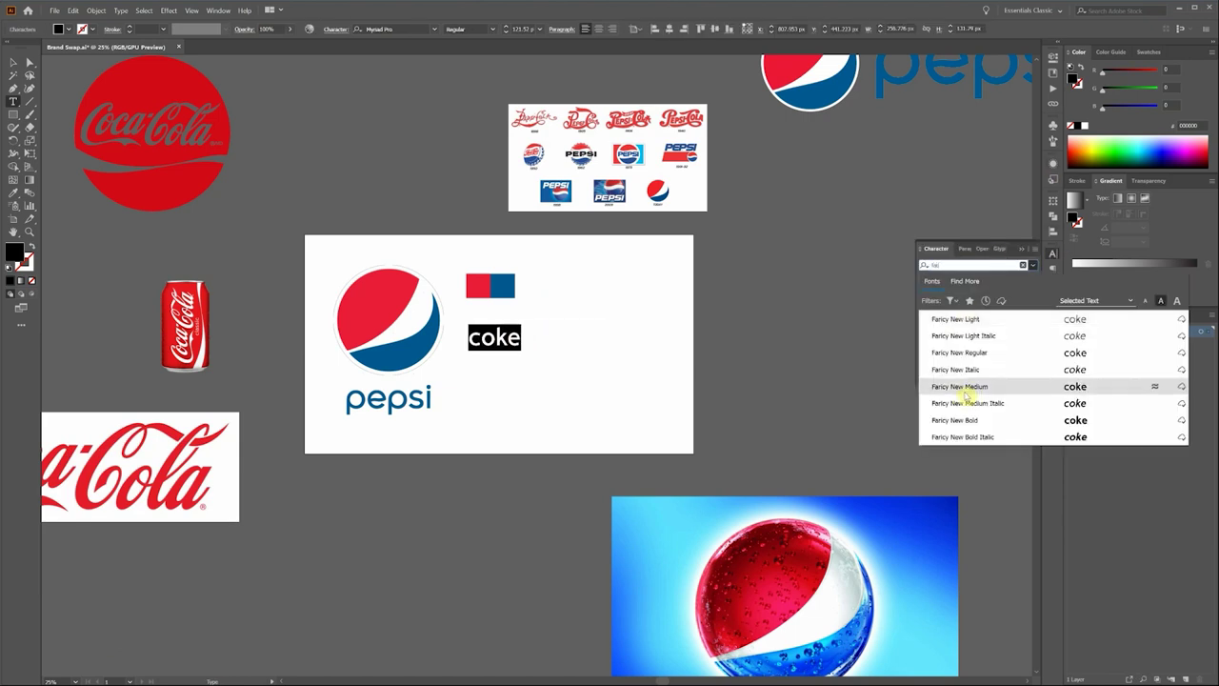
pyautogui.click(972, 386)
pyautogui.press('Escape')
pyautogui.moveTo(508, 360); pyautogui.dragTo(403, 413)
pyautogui.scroll(-1, 426, 390)
pyautogui.hotkey('ctrl', '=')
pyautogui.hotkey('ctrl', '=')
pyautogui.hotkey('ctrl', '=')
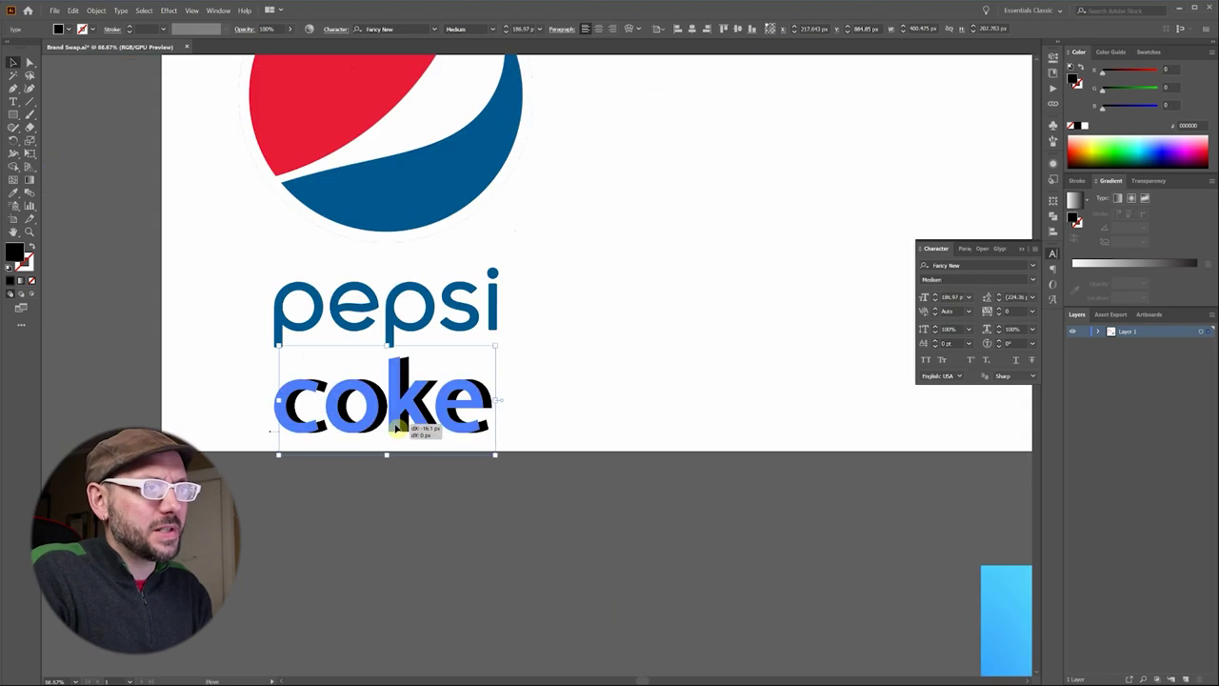
# - Offset the coke lettering outward by a few pixels and unite the offset with the letters
pyautogui.click(447, 199)
pyautogui.click(96, 9)
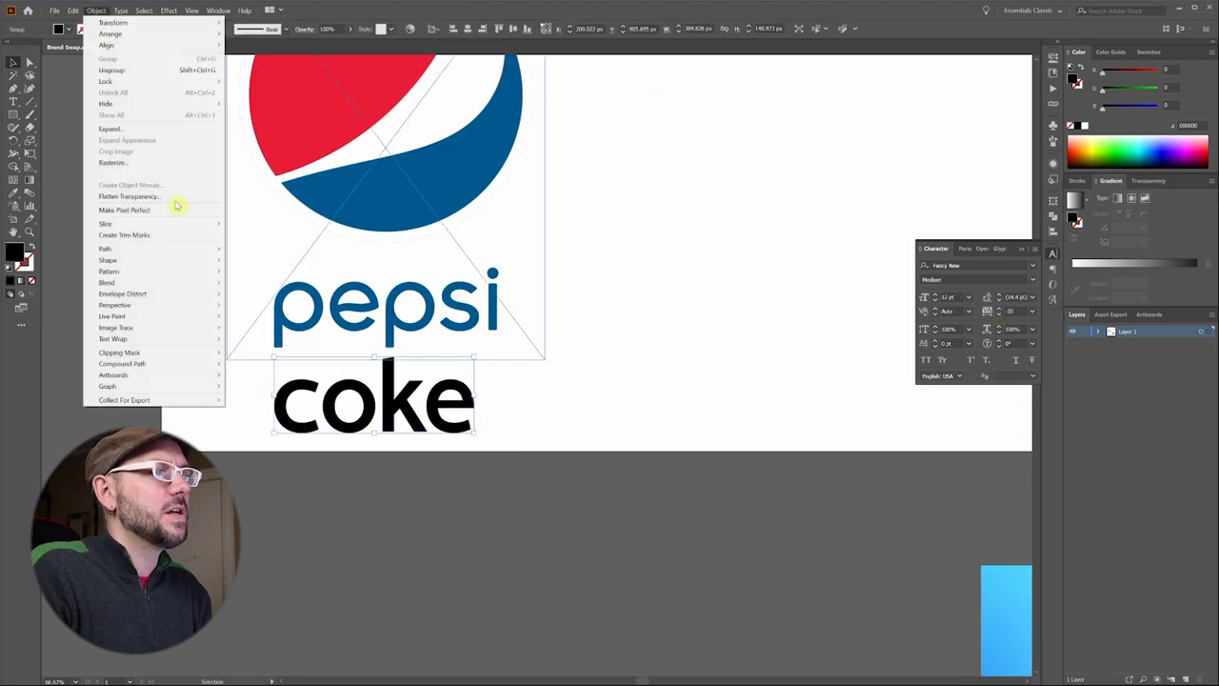
pyautogui.moveTo(196, 250)
pyautogui.click(255, 285)
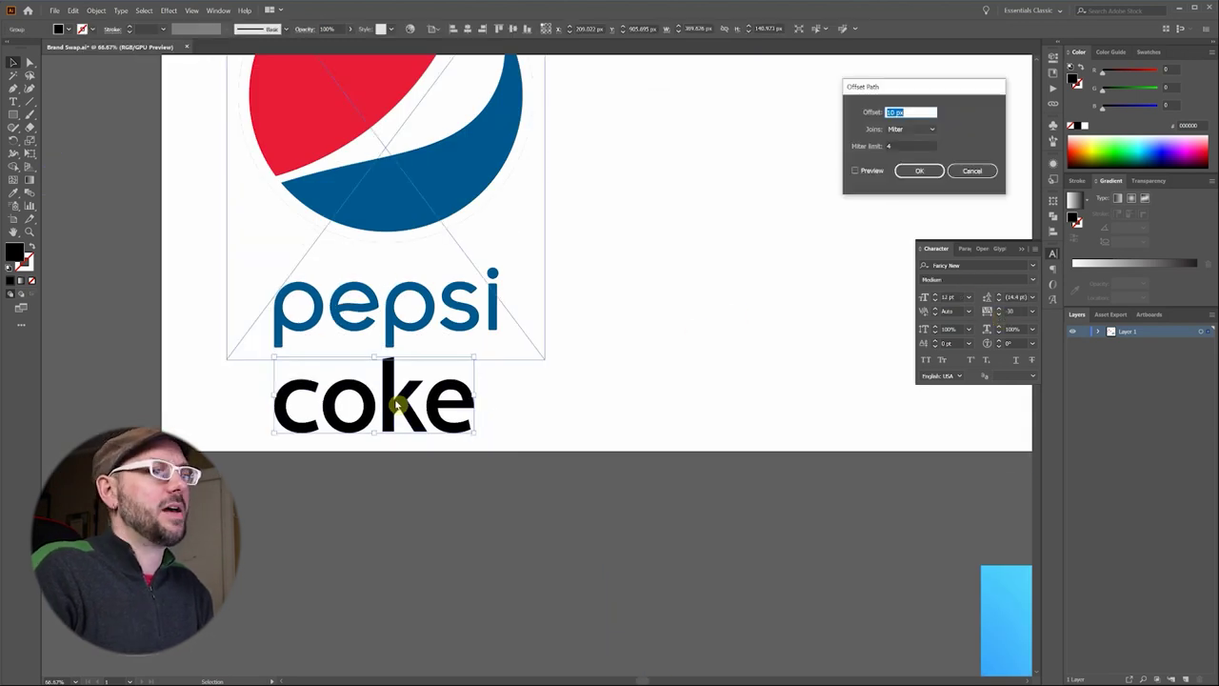
pyautogui.click(876, 173)
pyautogui.press('Down')
pyautogui.press('Down')
pyautogui.press('Down')
pyautogui.press('Down')
pyautogui.press('Down')
pyautogui.press('Down')
pyautogui.press('Down')
pyautogui.press('Down')
pyautogui.press('Down')
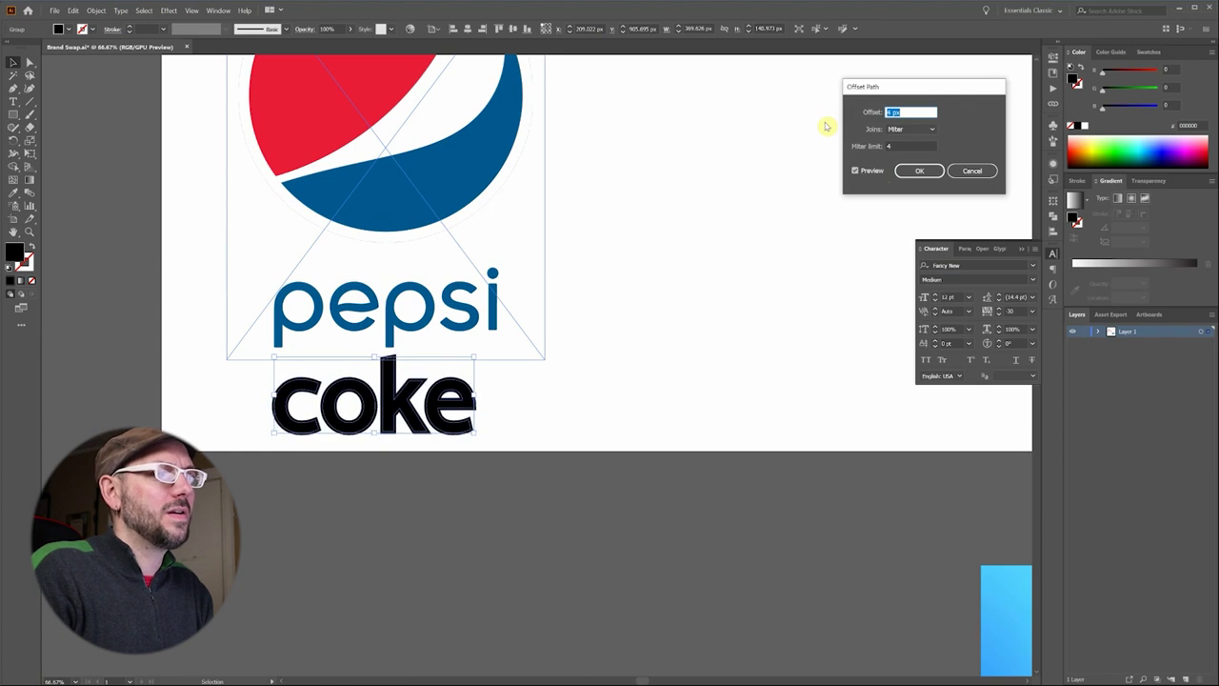
pyautogui.press('Return')
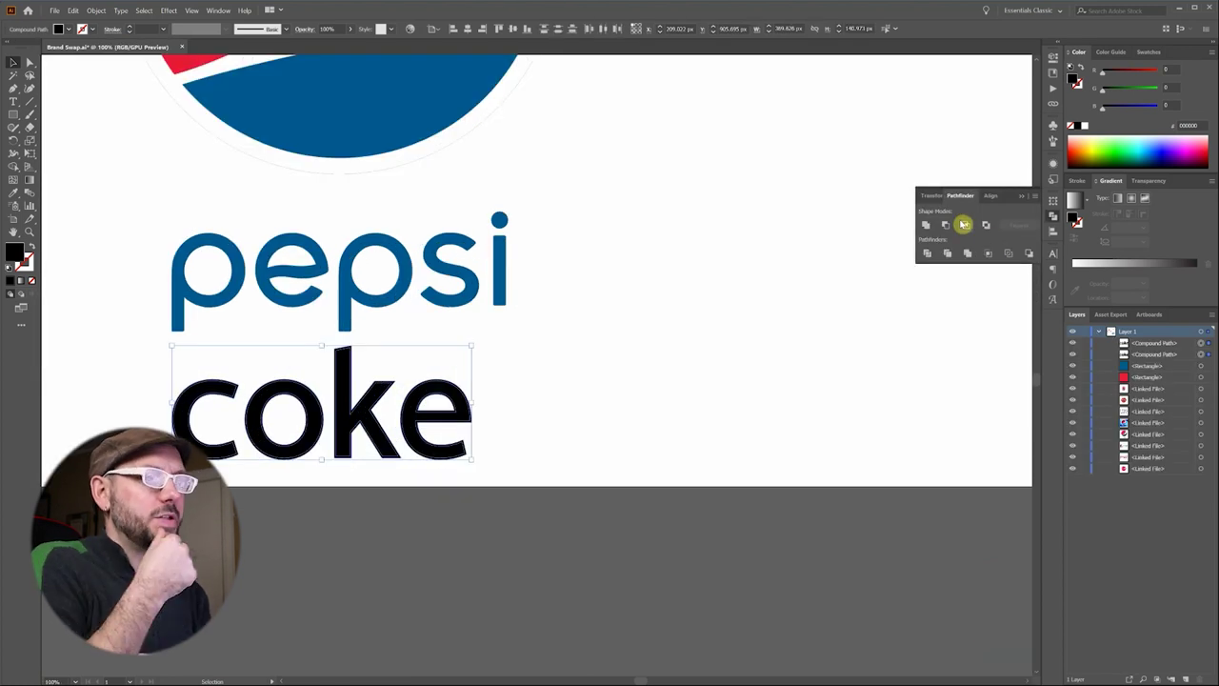
pyautogui.click(965, 225)
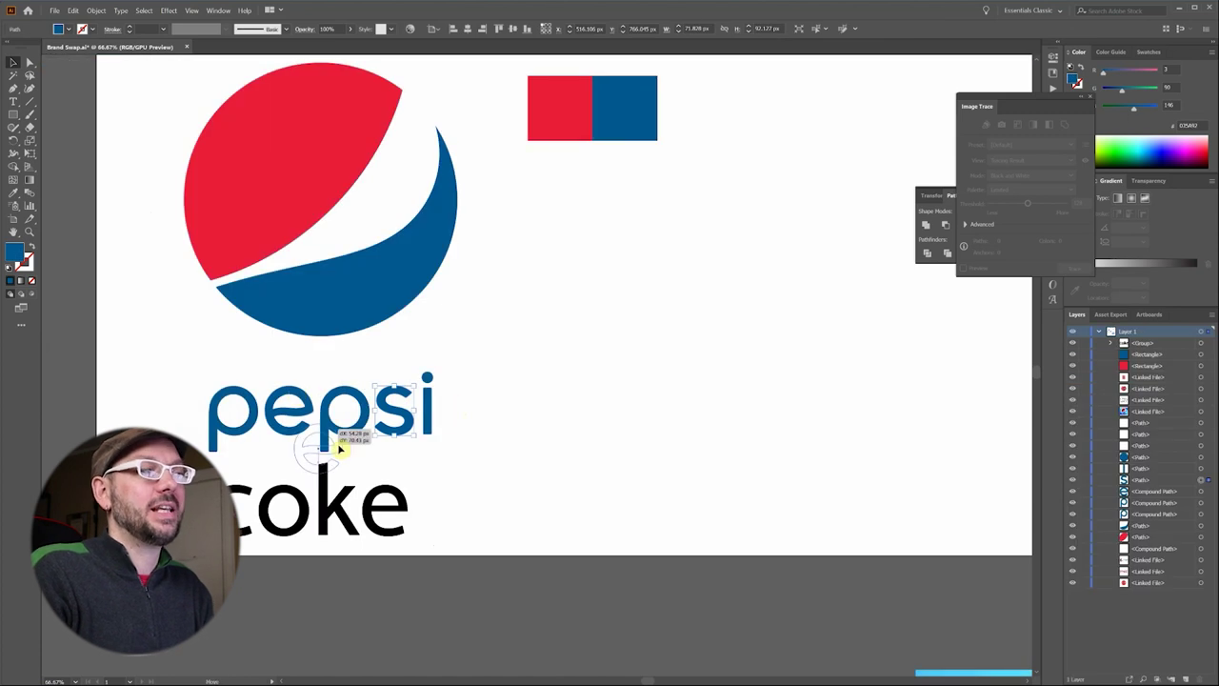
# - Copy pepsi's blue e down and place it over coke's black e
pyautogui.moveTo(397, 409); pyautogui.dragTo(459, 495)
pyautogui.hotkey('ctrl', '=')
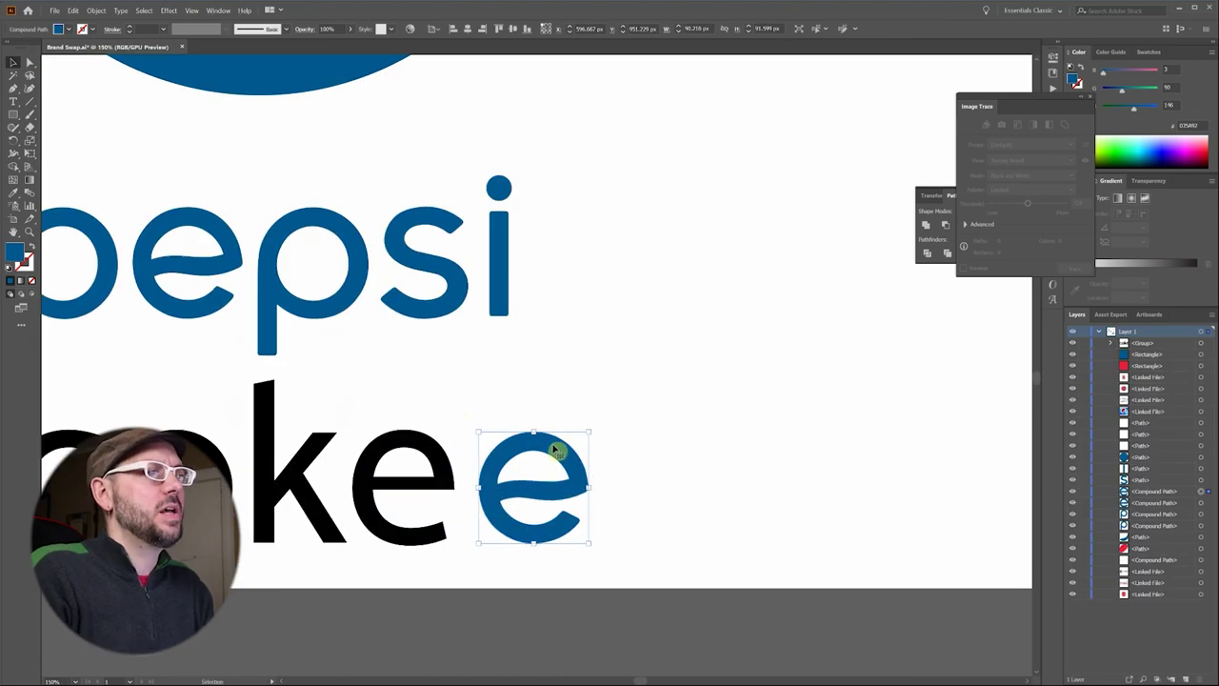
pyautogui.moveTo(557, 449); pyautogui.dragTo(429, 450)
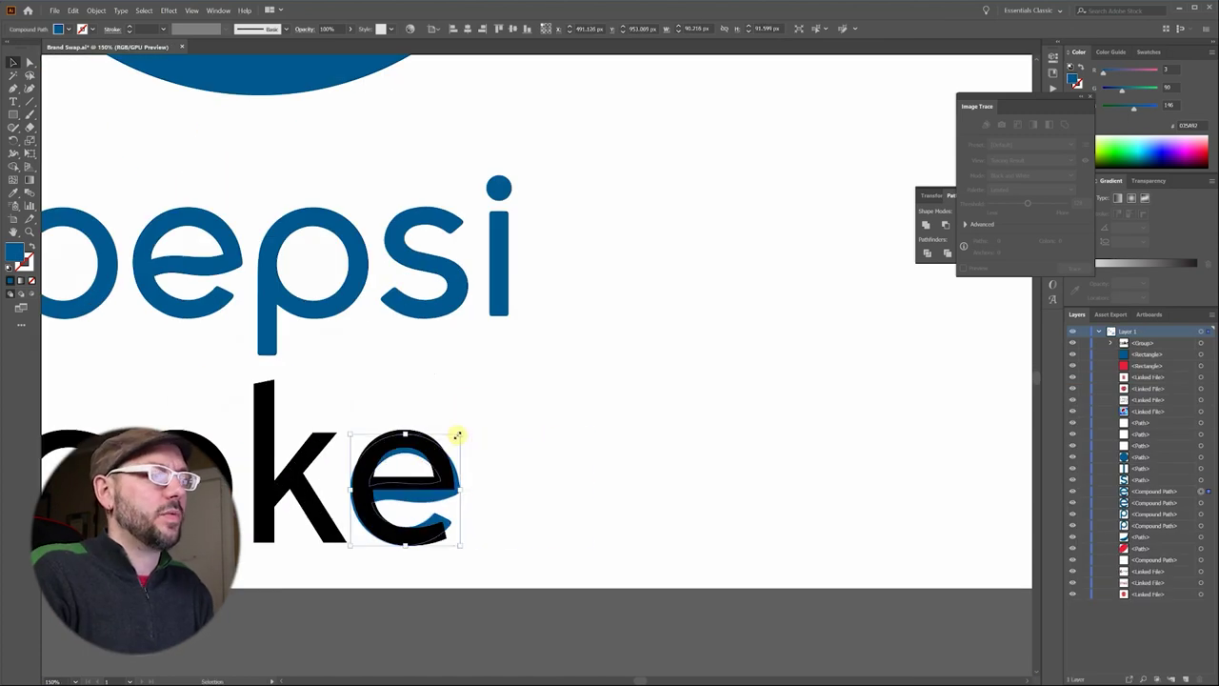
pyautogui.hotkey('ctrl', '1')
# - Turn a copy of the o into the c by cutting away its right side with a rectangle
pyautogui.click(523, 465)
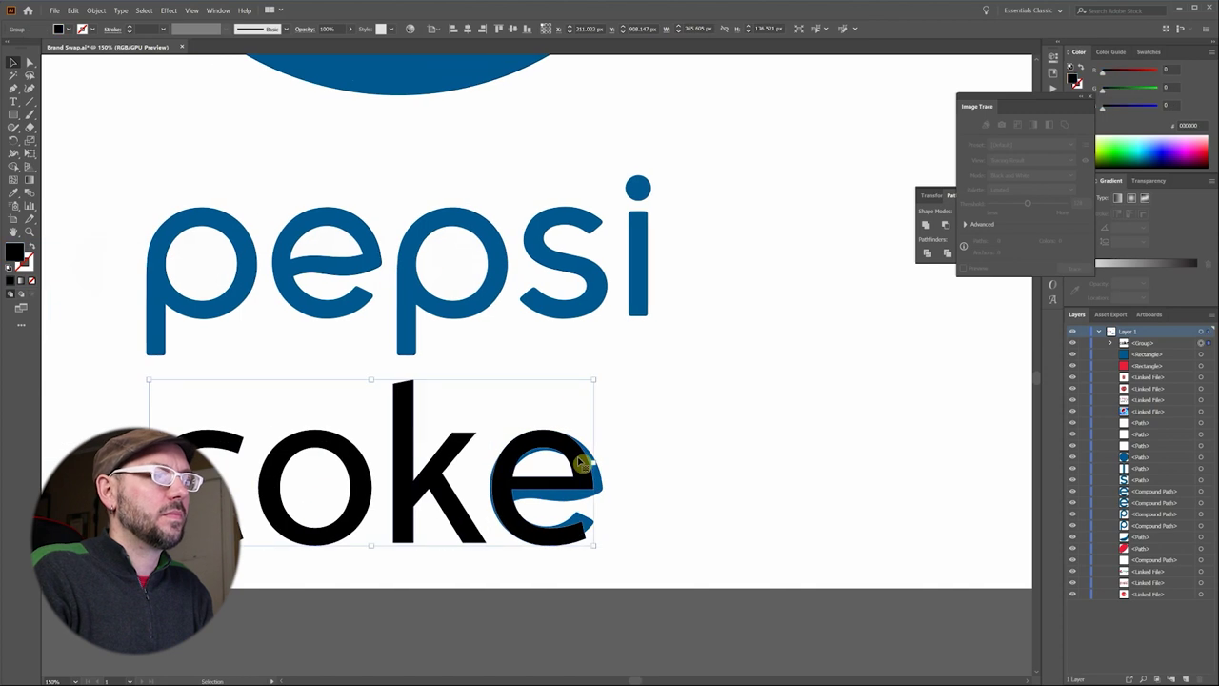
pyautogui.doubleClick(522, 465)
pyautogui.doubleClick(366, 389)
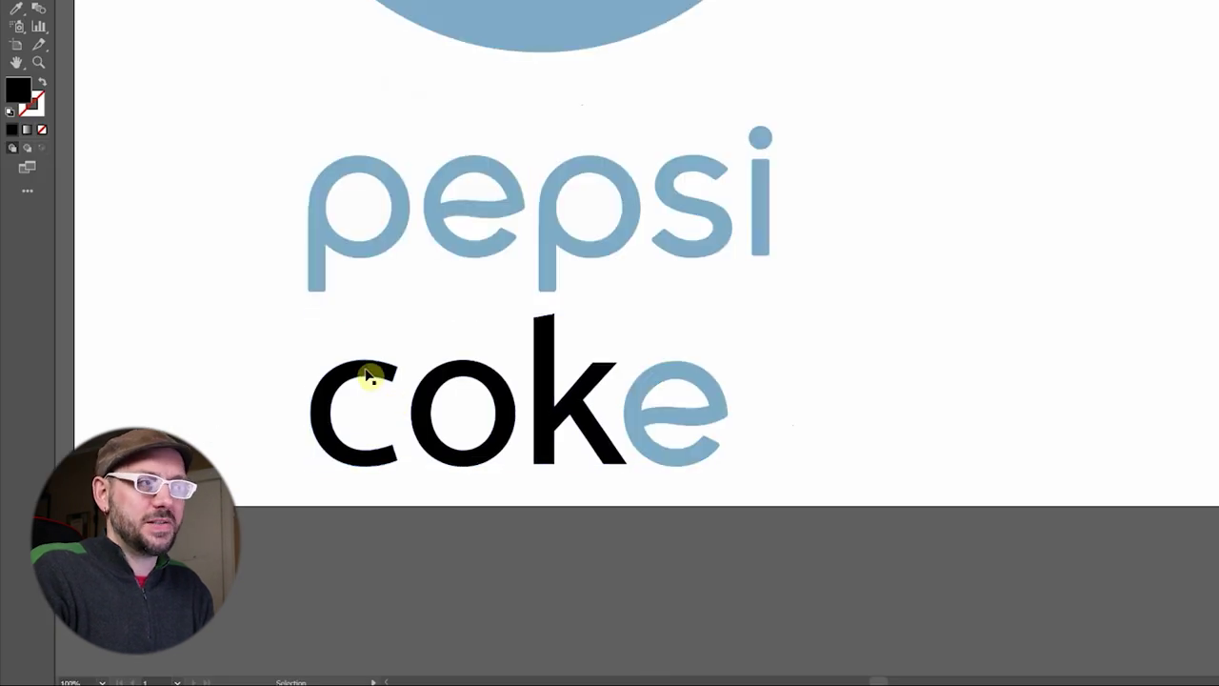
pyautogui.moveTo(499, 381); pyautogui.dragTo(393, 372)
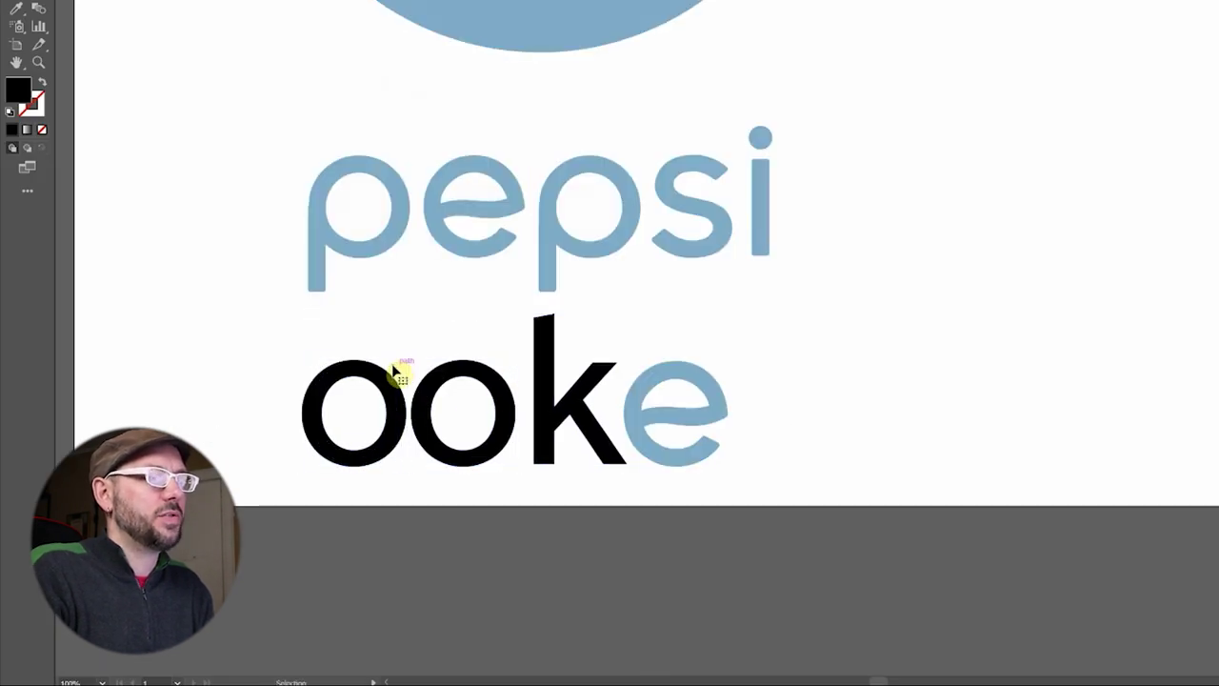
pyautogui.click(394, 422)
pyautogui.press('Escape')
pyautogui.scroll(1, 390, 417)
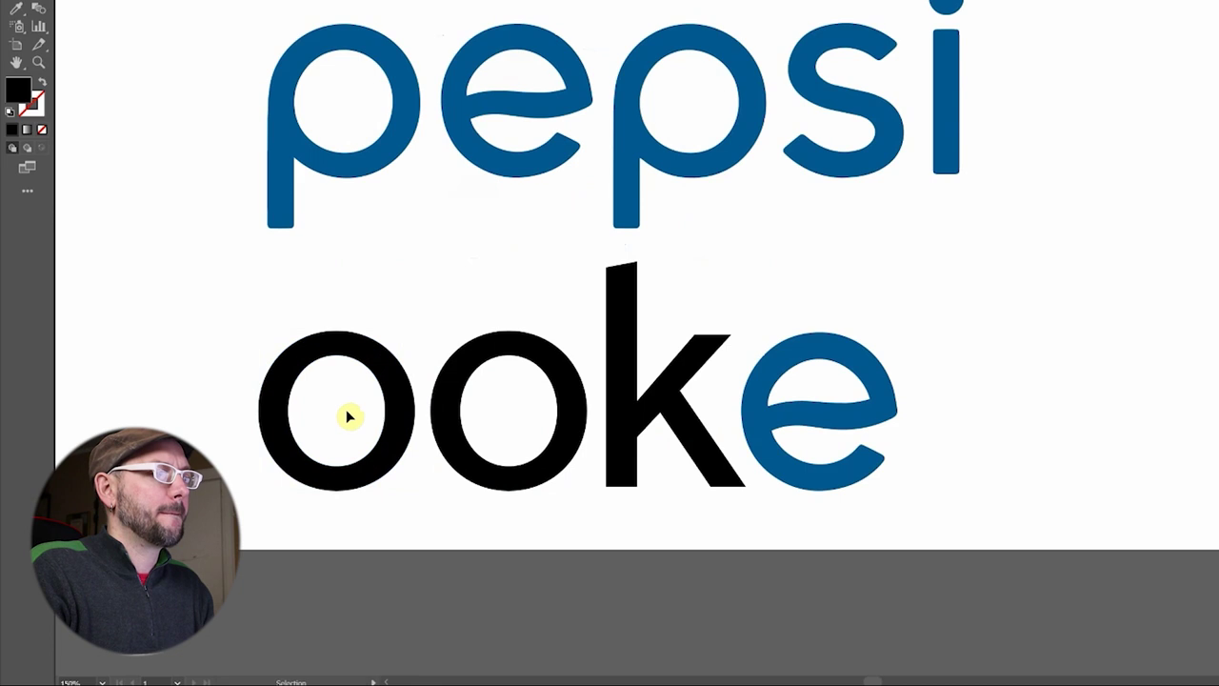
pyautogui.moveTo(446, 443); pyautogui.dragTo(447, 441)
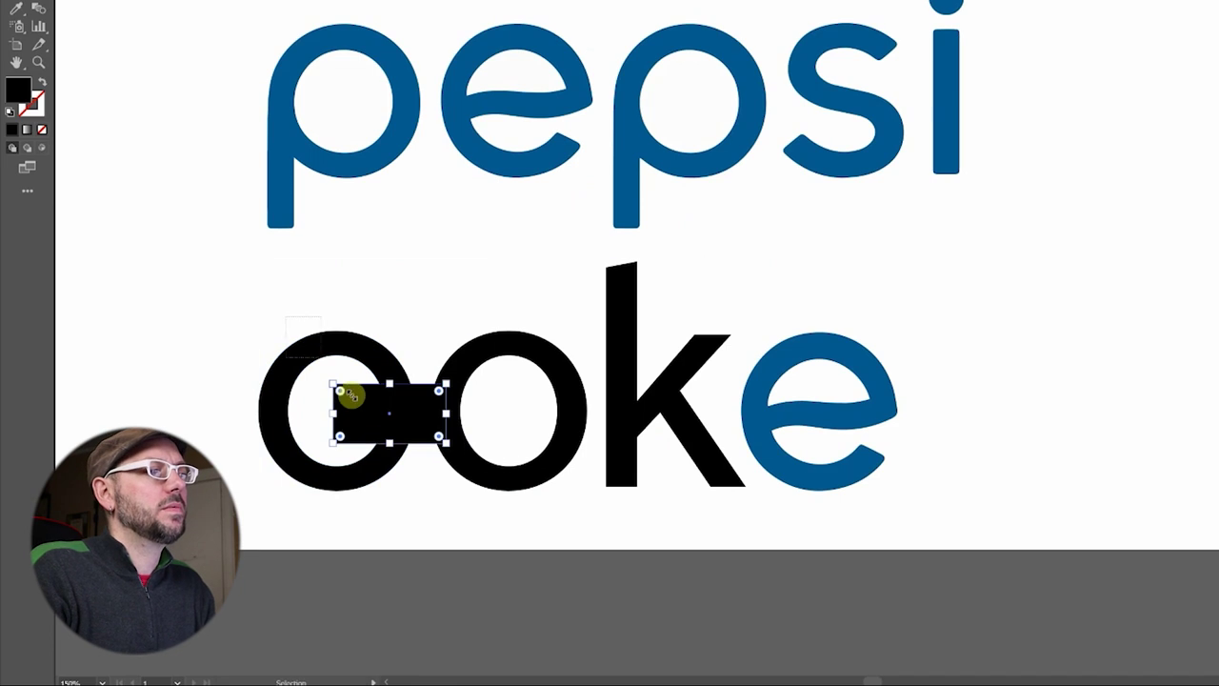
pyautogui.press('v')
pyautogui.keyDown('shift'); pyautogui.click(361, 349); pyautogui.keyUp('shift')
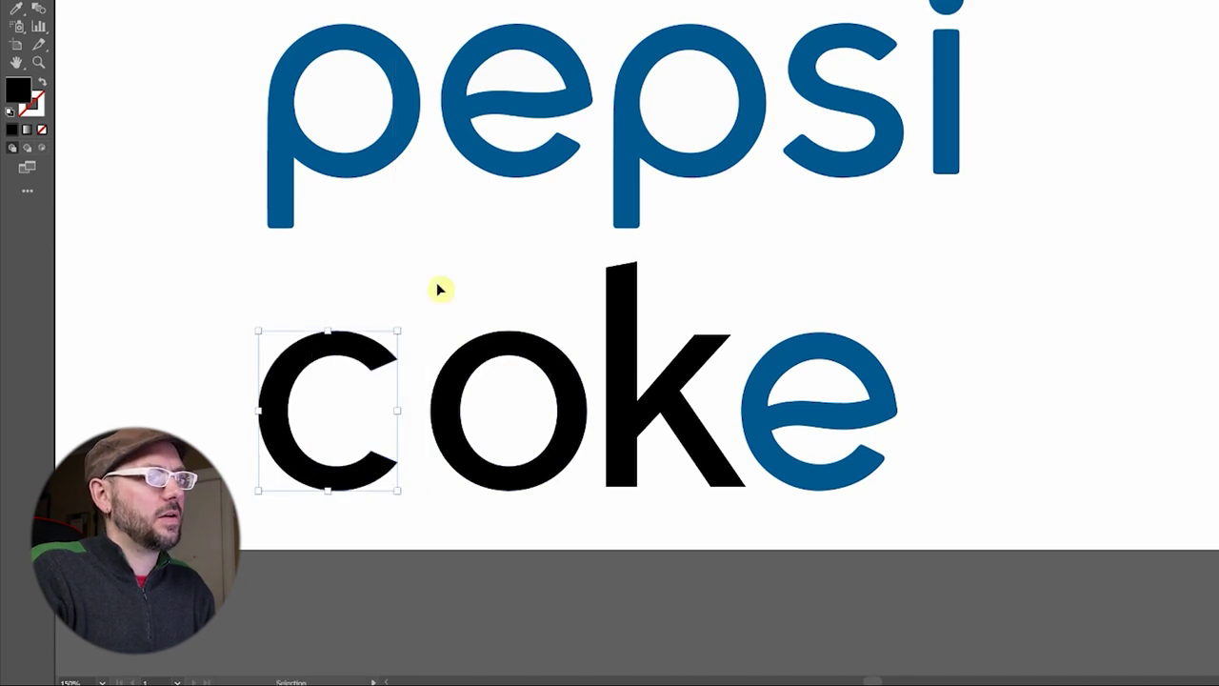
pyautogui.hotkey('ctrl', '-')
pyautogui.hotkey('ctrl', '-')
# - Adjust the top anchor points of the k's stem to tidy its top
pyautogui.click(671, 411)
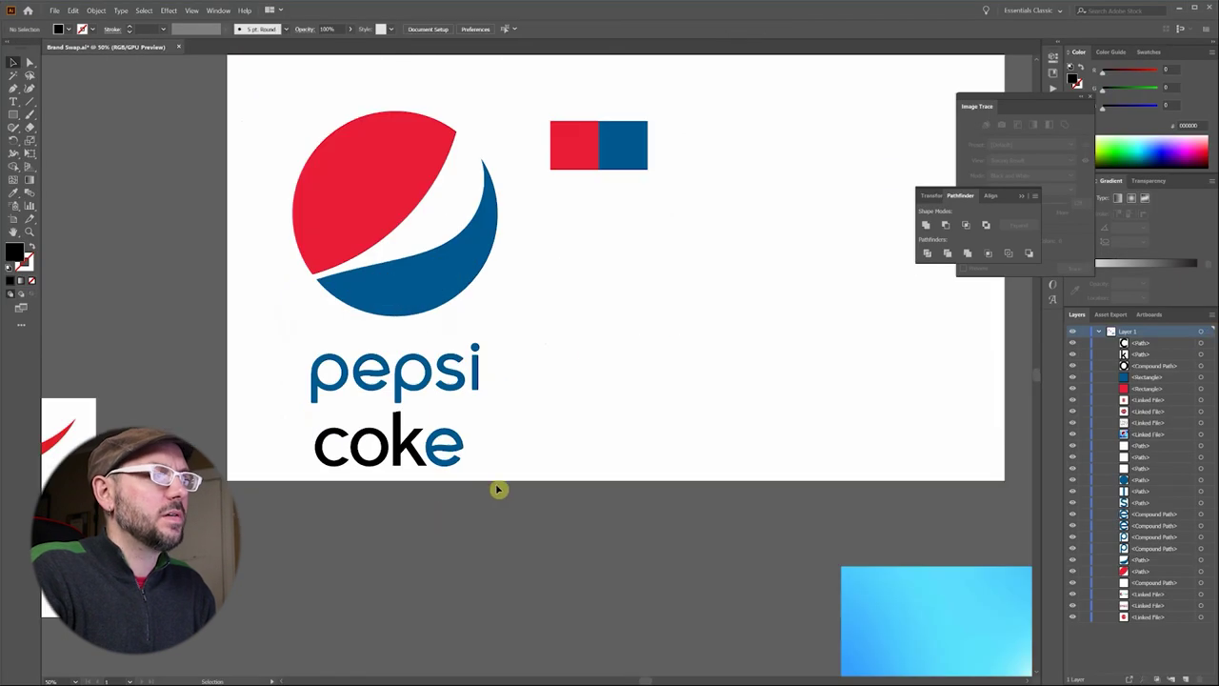
pyautogui.scroll(4, 410, 481)
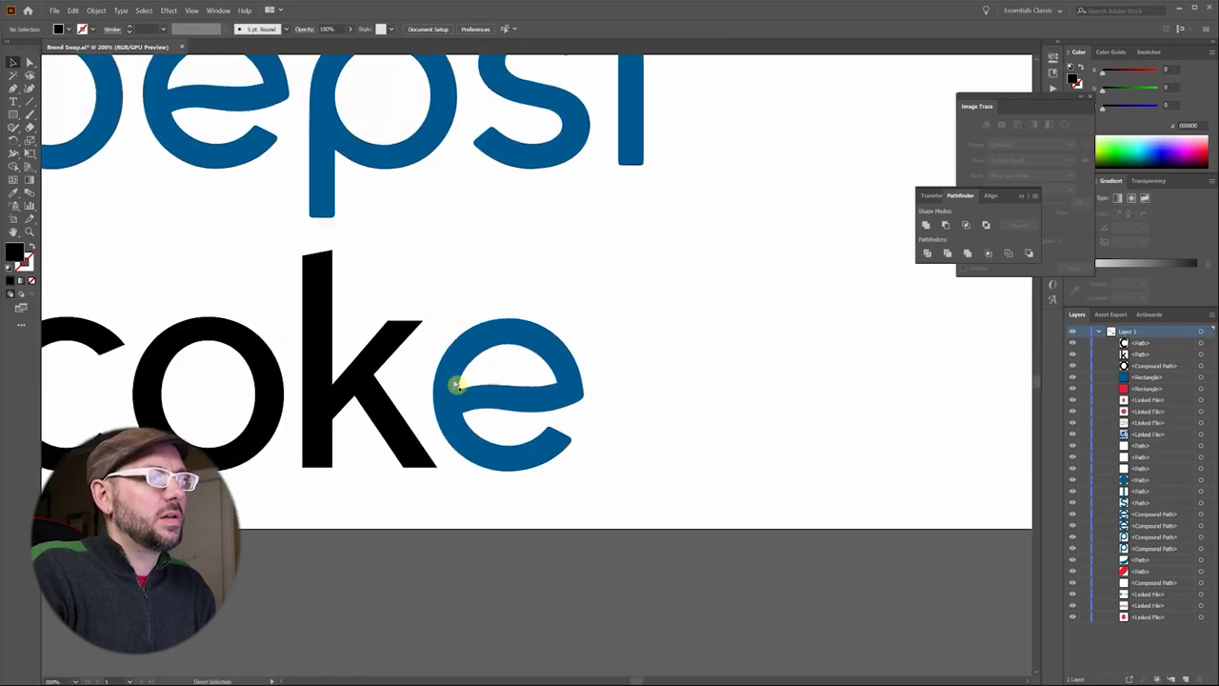
pyautogui.click(434, 276)
pyautogui.scroll(2, 427, 344)
pyautogui.scroll(2, 427, 344)
pyautogui.press('a')
pyautogui.moveTo(419, 295); pyautogui.dragTo(417, 287)
pyautogui.scroll(-1, 448, 324)
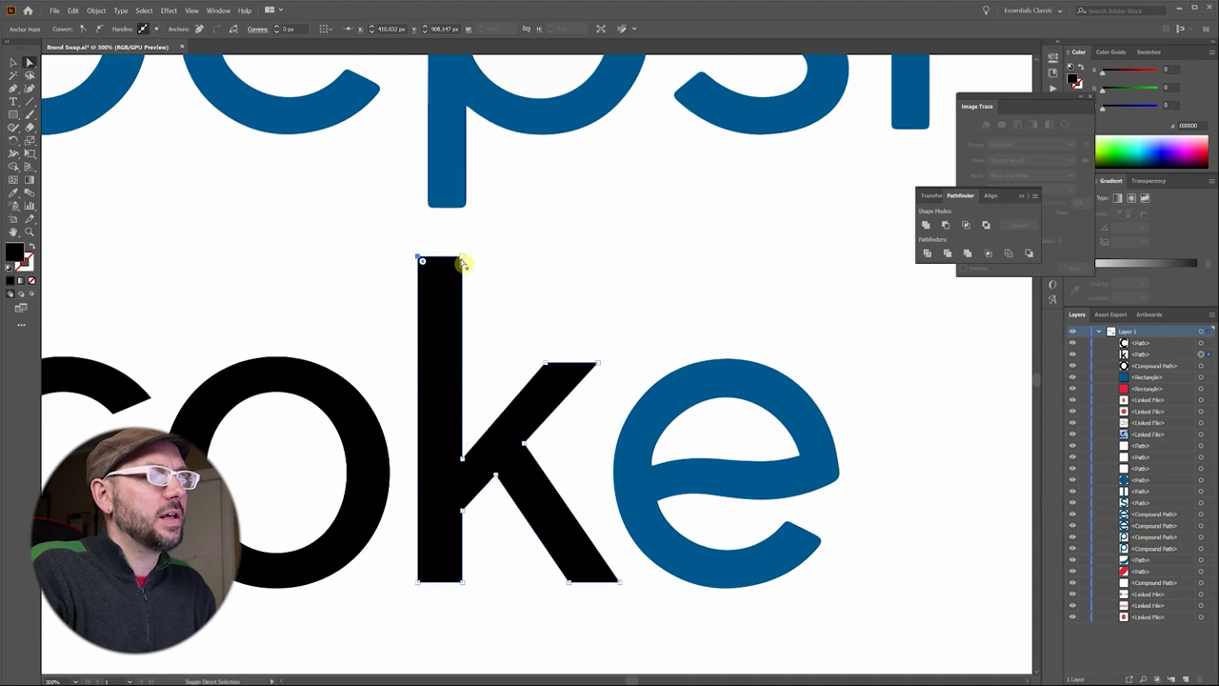
pyautogui.keyDown('shift'); pyautogui.click(461, 260); pyautogui.keyUp('shift')
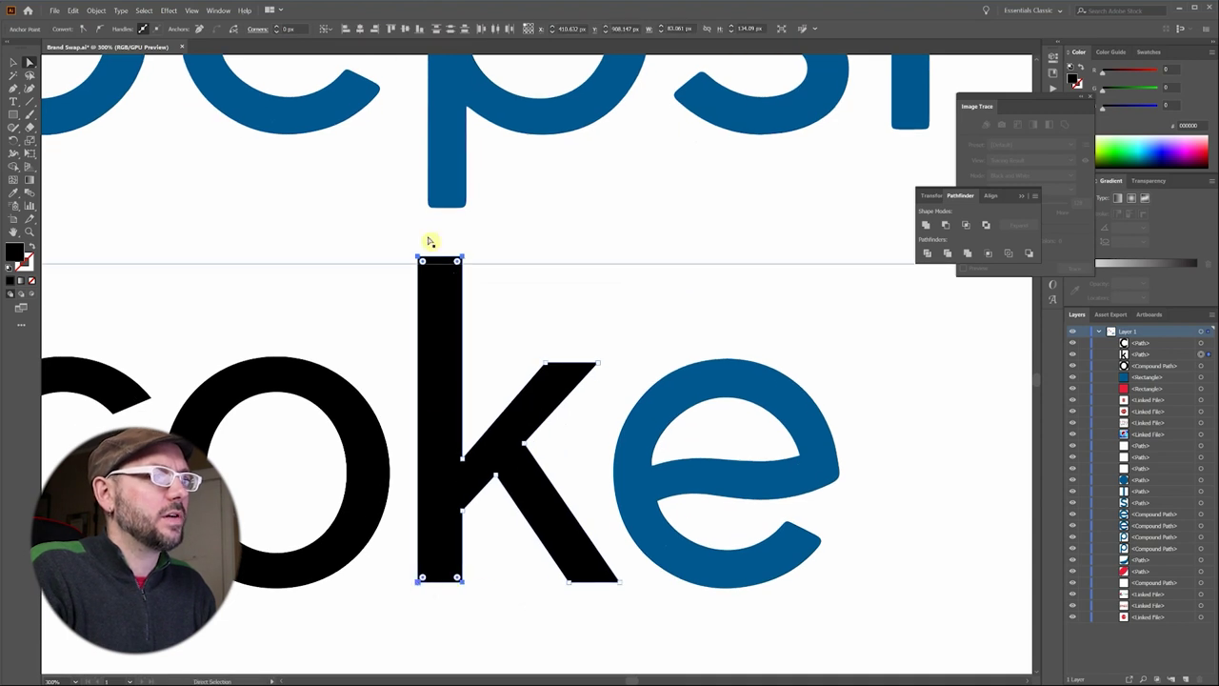
pyautogui.scroll(2, 430, 242)
pyautogui.scroll(-4, 428, 254)
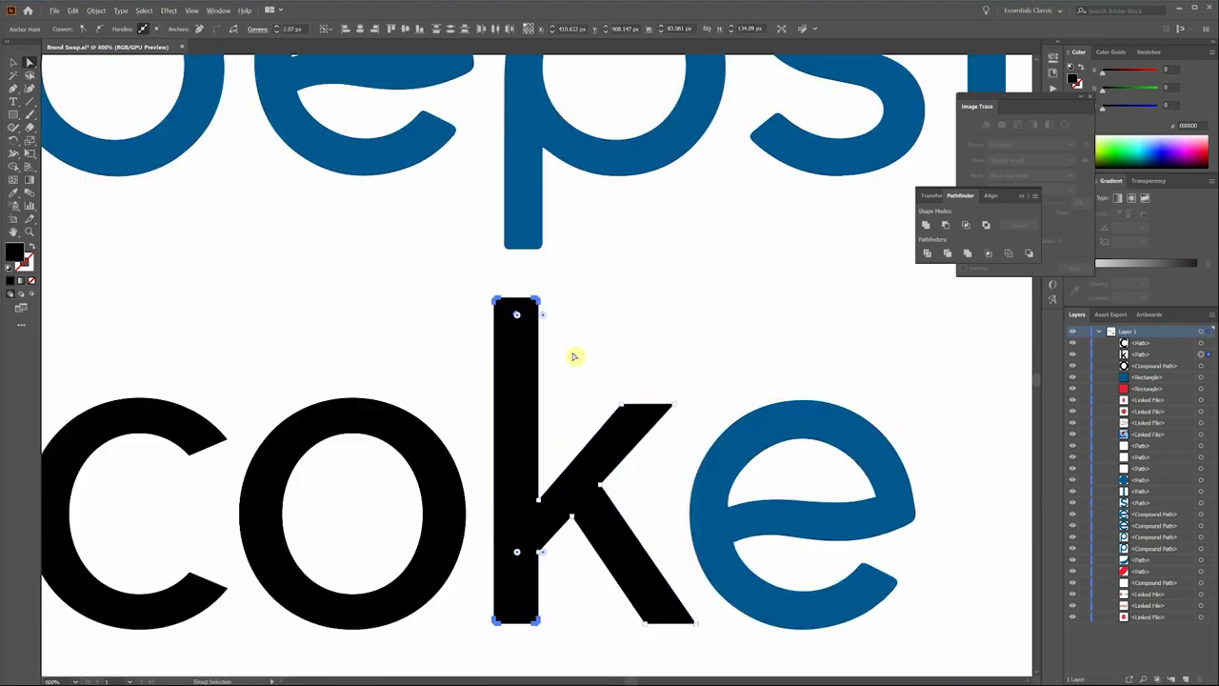
pyautogui.scroll(3, 574, 353)
pyautogui.hscroll(-5, 498, 532)
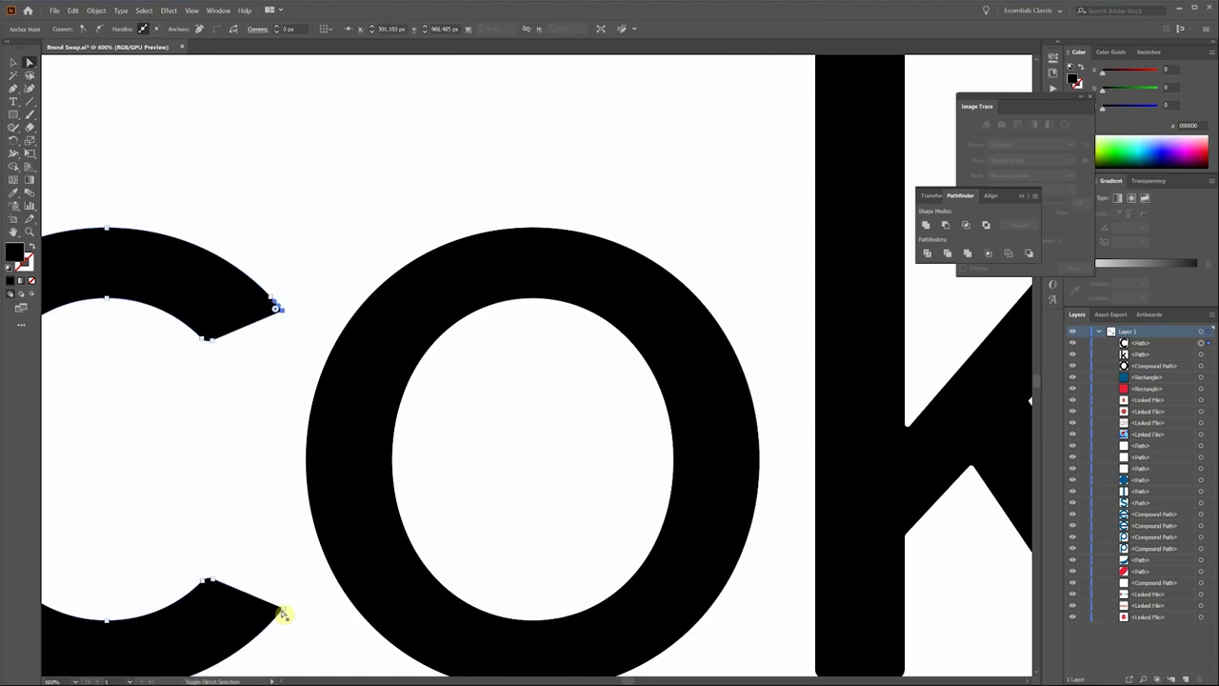
pyautogui.hotkey('ctrl', 'shift', 'a')
pyautogui.scroll(-3, 327, 389)
# - Color the c, o and k with pepsi's blue and group the coke letters
pyautogui.press('v')
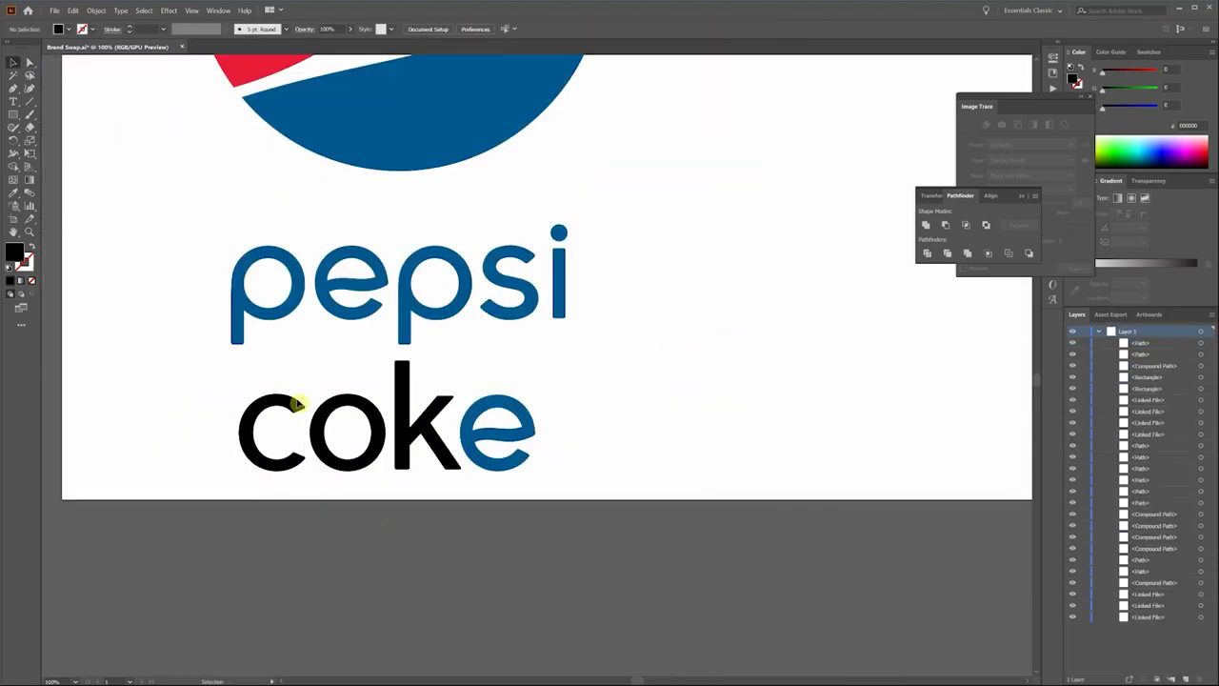
pyautogui.click(277, 429)
pyautogui.keyDown('shift'); pyautogui.click(362, 419); pyautogui.keyUp('shift')
pyautogui.press('i')
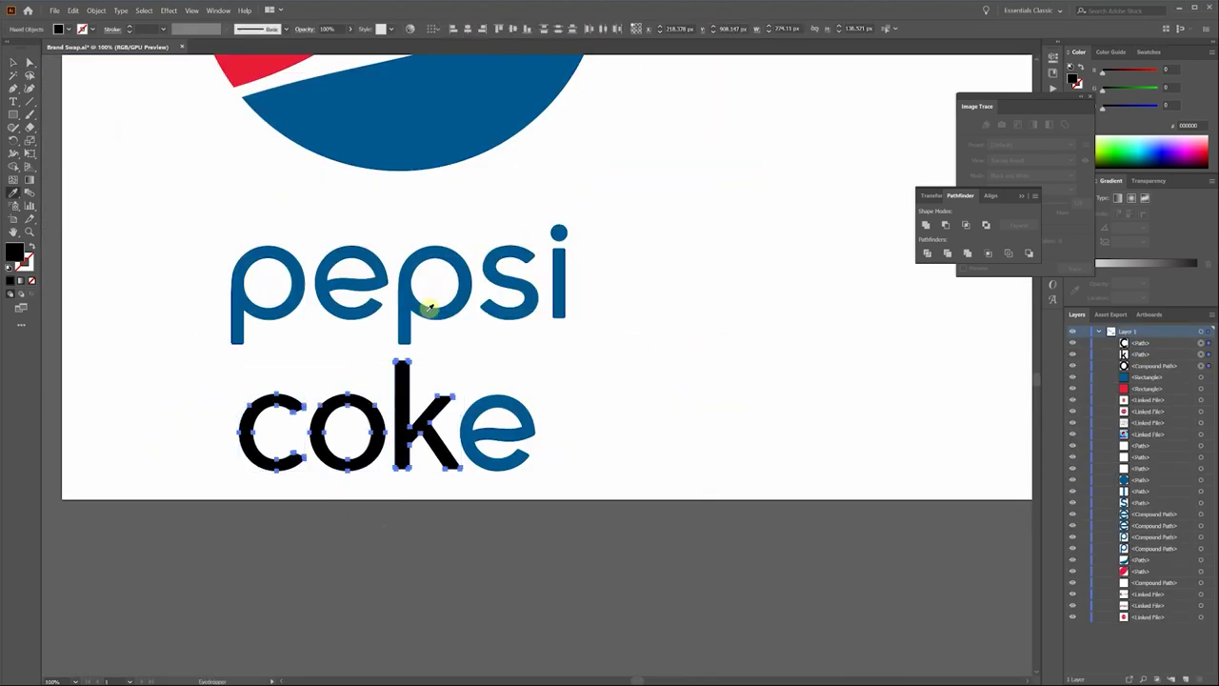
pyautogui.click(427, 307)
pyautogui.scroll(-1, 422, 389)
pyautogui.scroll(-1, 517, 392)
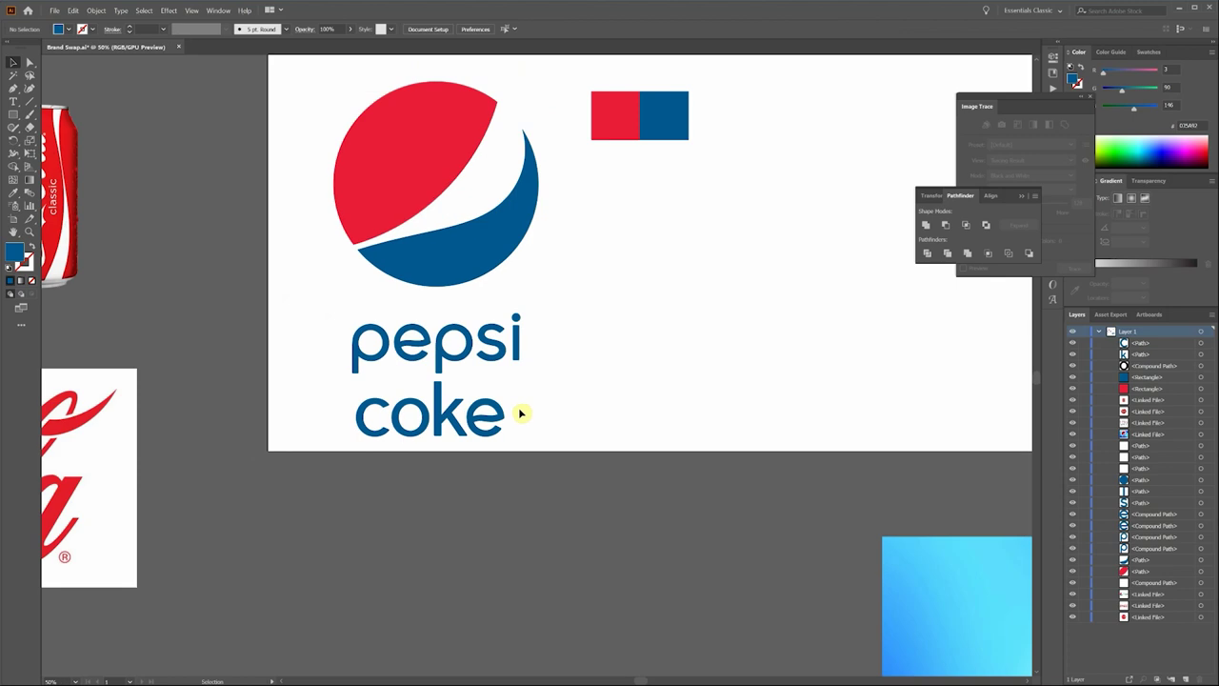
pyautogui.hscroll(3, 427, 463)
pyautogui.hotkey('ctrl', 'g')
# - Move the coke word beside pepsi on the artboard
pyautogui.moveTo(315, 467); pyautogui.dragTo(545, 391)
pyautogui.click(555, 452)
pyautogui.scroll(1, 517, 340)
pyautogui.scroll(-2, 517, 340)
# - Draw a blue circle for the coke emblem
pyautogui.press('l')
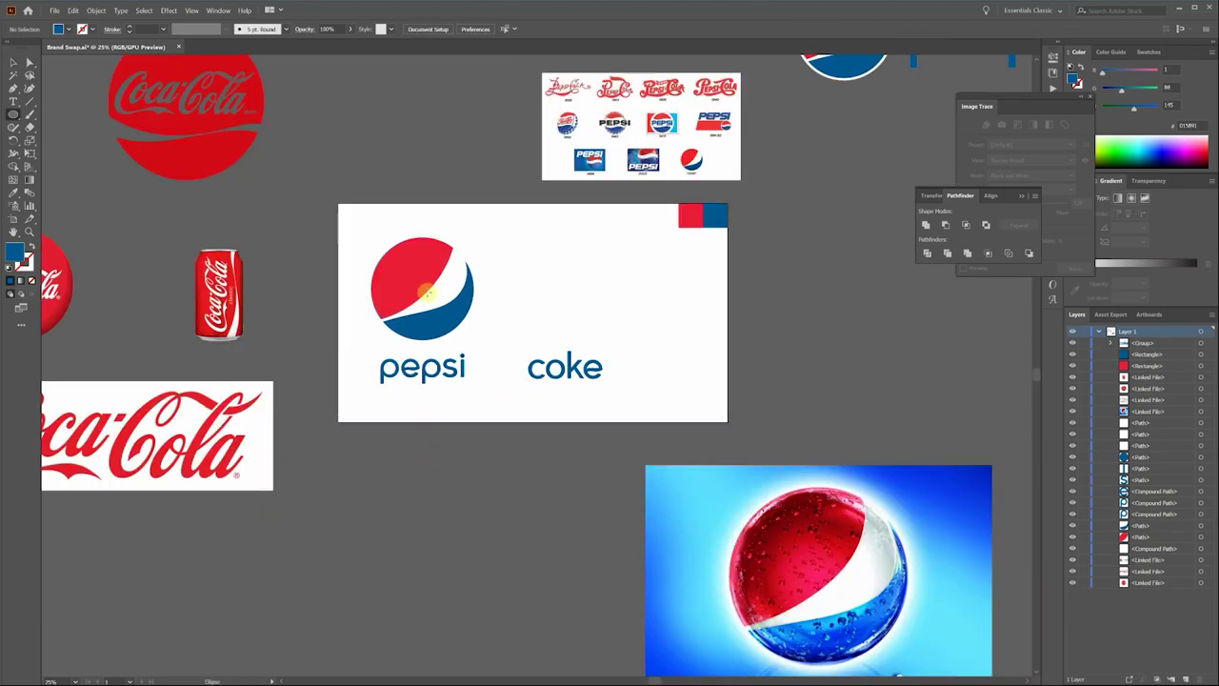
pyautogui.moveTo(459, 339); pyautogui.dragTo(459, 339)
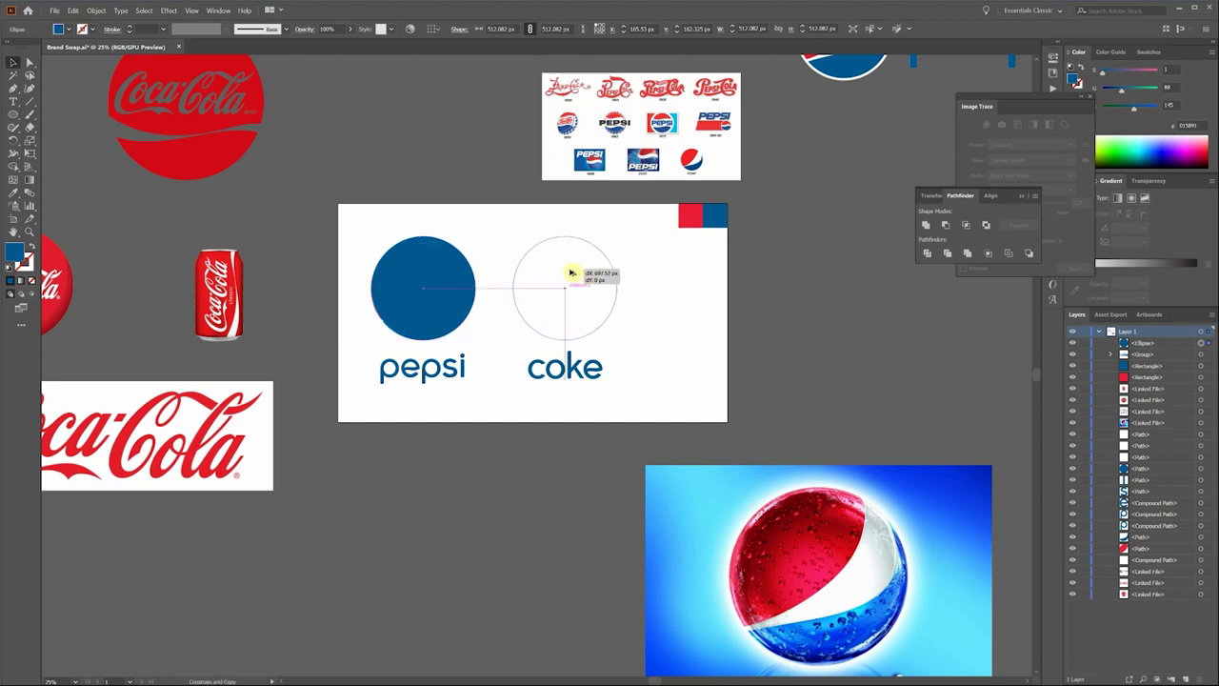
pyautogui.moveTo(570, 273); pyautogui.dragTo(571, 274)
pyautogui.hscroll(-5, 517, 318)
pyautogui.scroll(5, 323, 239)
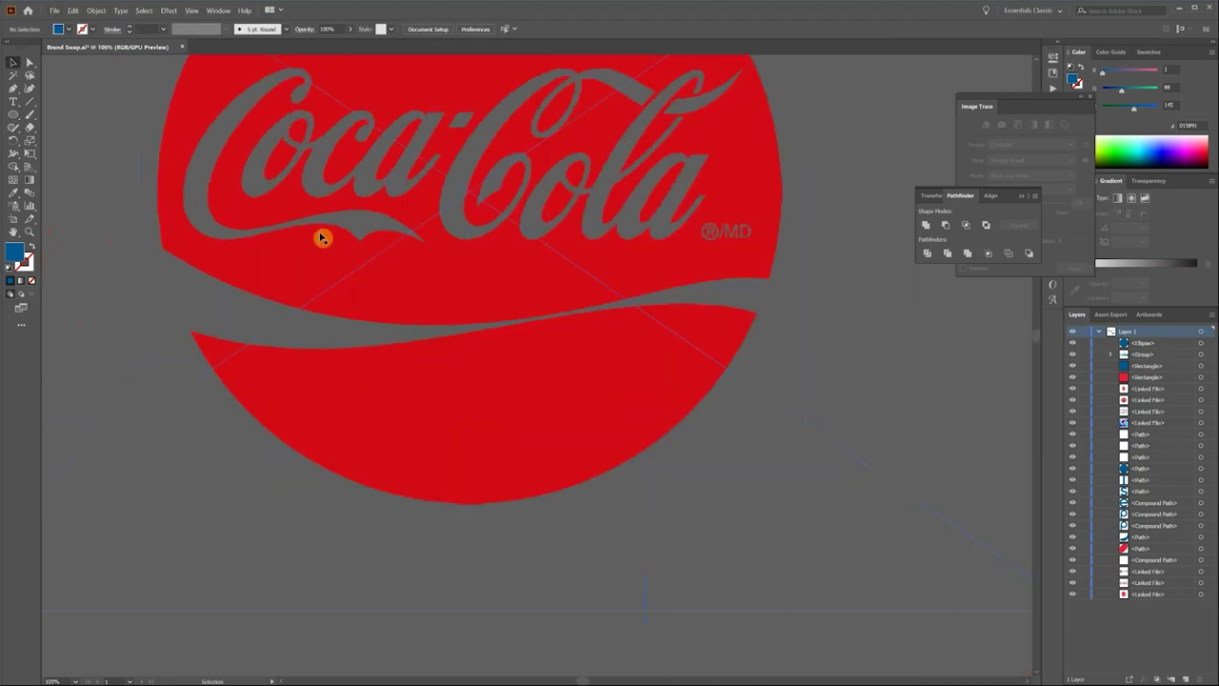
pyautogui.scroll(1, 323, 238)
# - Trace the Coca-Cola wave outline as a closed Pen path
pyautogui.press('p')
pyautogui.click(163, 293)
pyautogui.moveTo(778, 328); pyautogui.dragTo(776, 350)
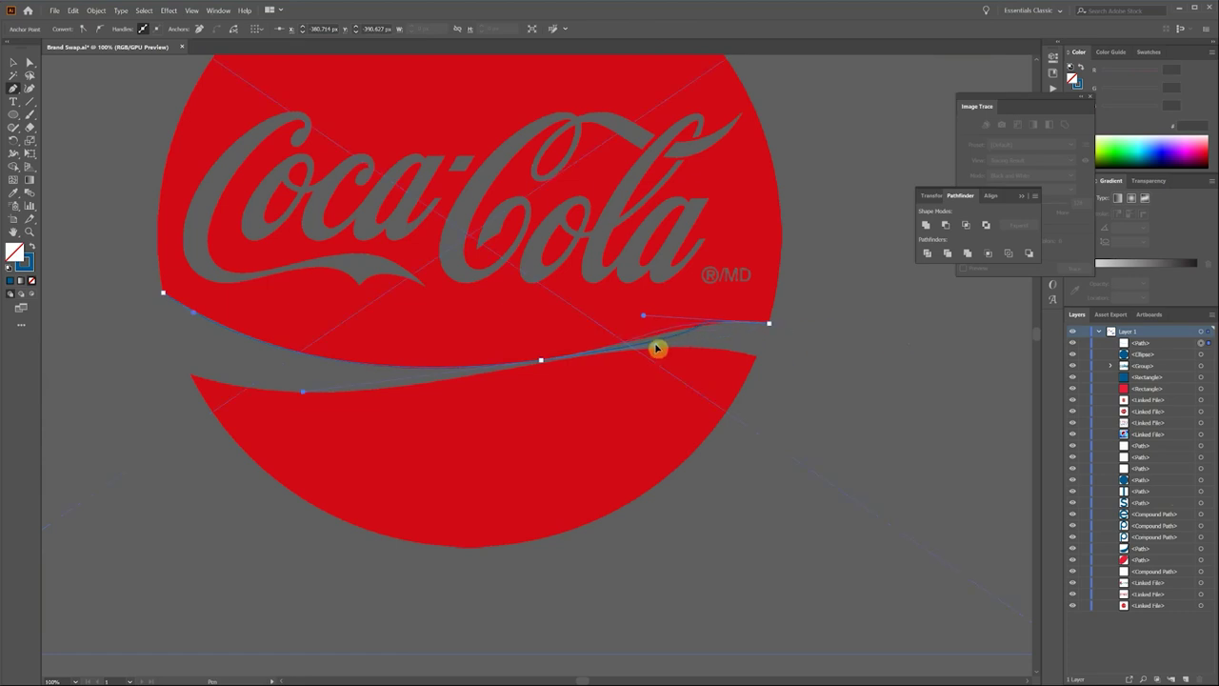
pyautogui.click(784, 374)
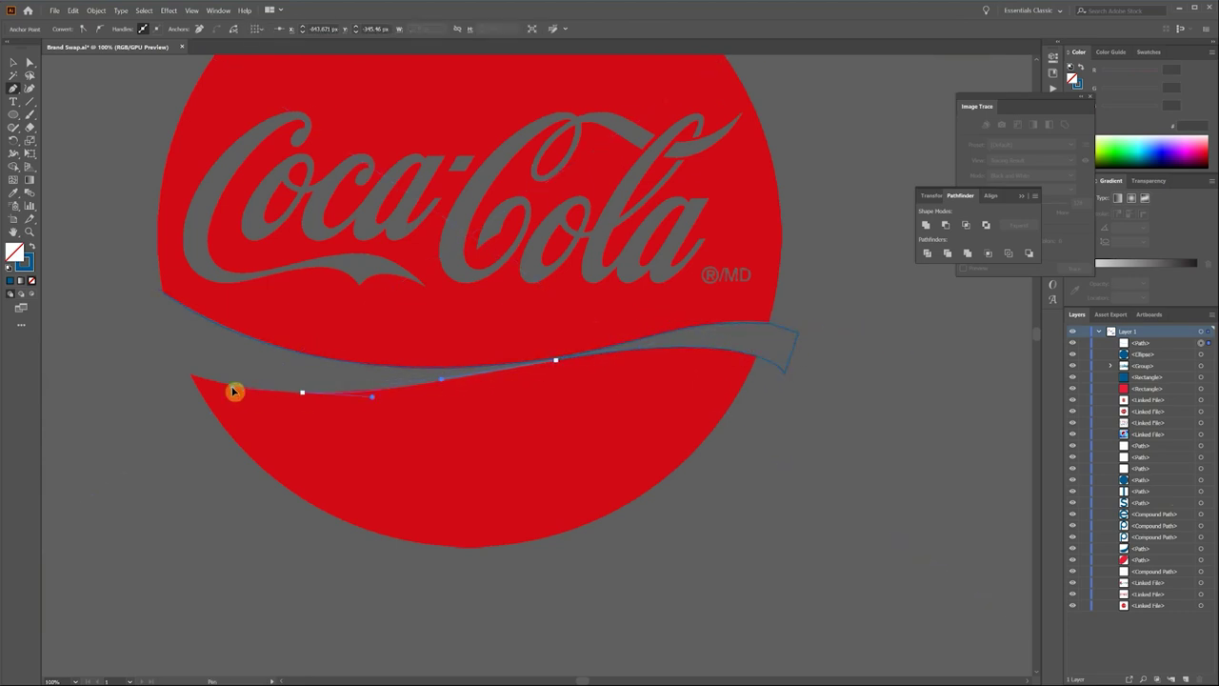
pyautogui.click(152, 293)
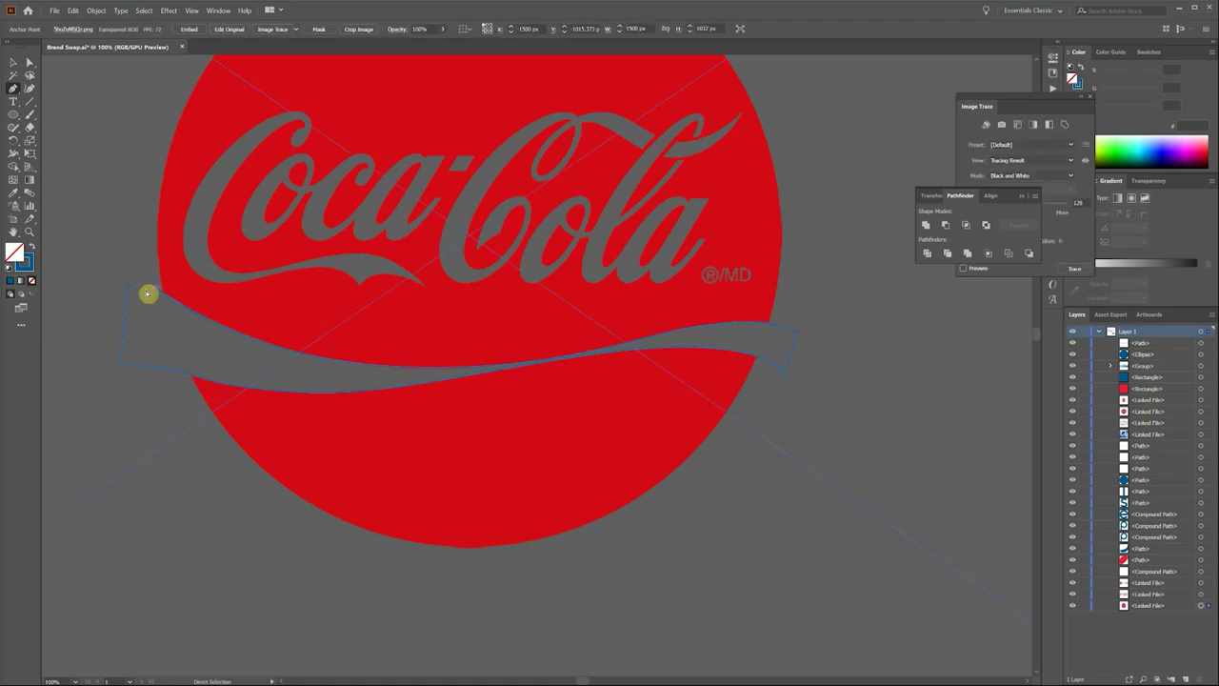
pyautogui.press('v')
pyautogui.hotkey('ctrl', '-')
pyautogui.hotkey('ctrl', '-')
pyautogui.hotkey('ctrl', '-')
pyautogui.hotkey('ctrl', '-')
# - Fill the wave white, rotate it across the circle, and reshape its points to fit
pyautogui.moveTo(362, 255)
pyautogui.mouseDown()
pyautogui.moveTo(578, 435)
pyautogui.moveTo(742, 411)
pyautogui.moveTo(670, 307)
pyautogui.moveTo(640, 291)
pyautogui.moveTo(649, 317)
pyautogui.moveTo(635, 312)
pyautogui.mouseUp()
pyautogui.hotkey('ctrl', '+')
pyautogui.hotkey('ctrl', '+')
pyautogui.click(1068, 125)
pyautogui.moveTo(435, 531); pyautogui.dragTo(403, 584)
pyautogui.hotkey('ctrl', '+')
pyautogui.press('a')
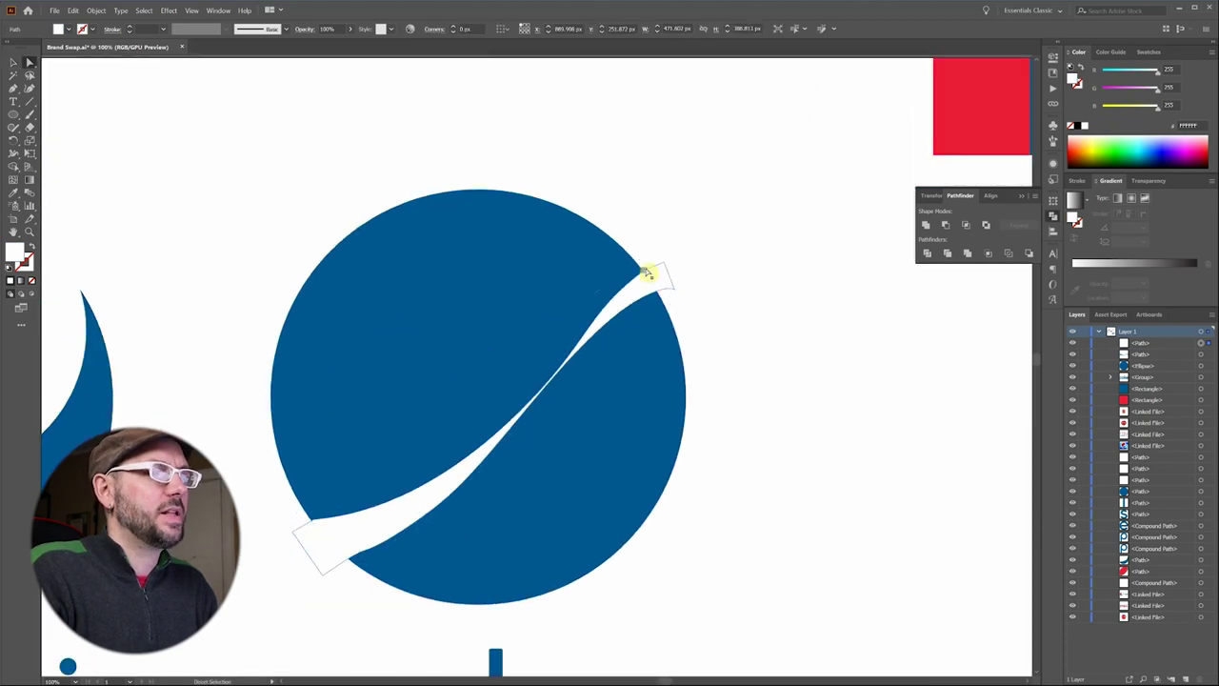
pyautogui.moveTo(653, 272); pyautogui.dragTo(432, 515)
pyautogui.hotkey('shift', 'c')
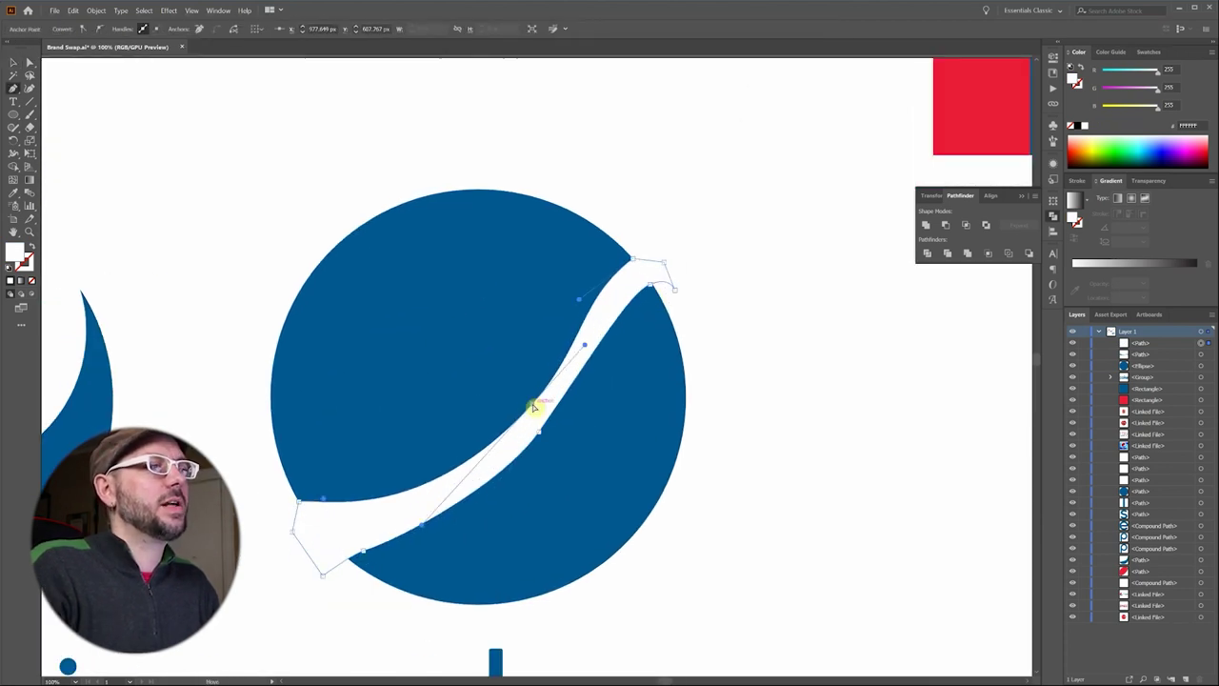
pyautogui.moveTo(533, 408); pyautogui.dragTo(575, 422)
pyautogui.hotkey('ctrl', '-')
pyautogui.scroll(-2, 615, 367)
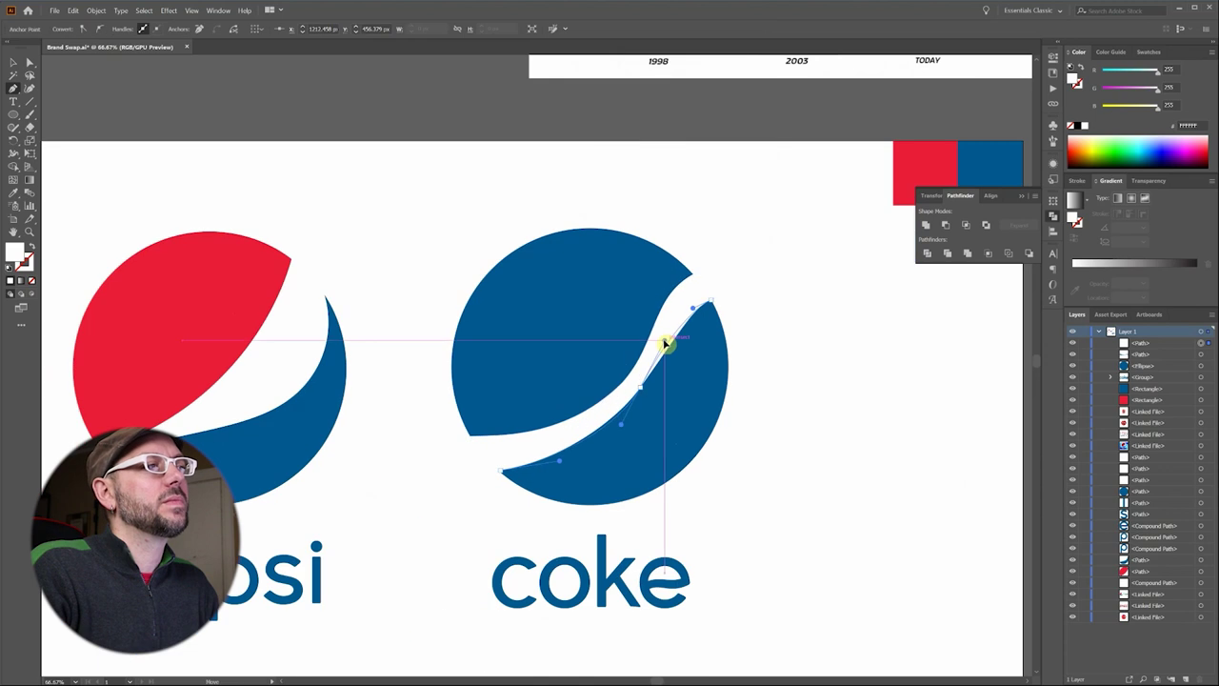
pyautogui.keyDown('ctrl'); pyautogui.click(428, 444); pyautogui.keyUp('ctrl')
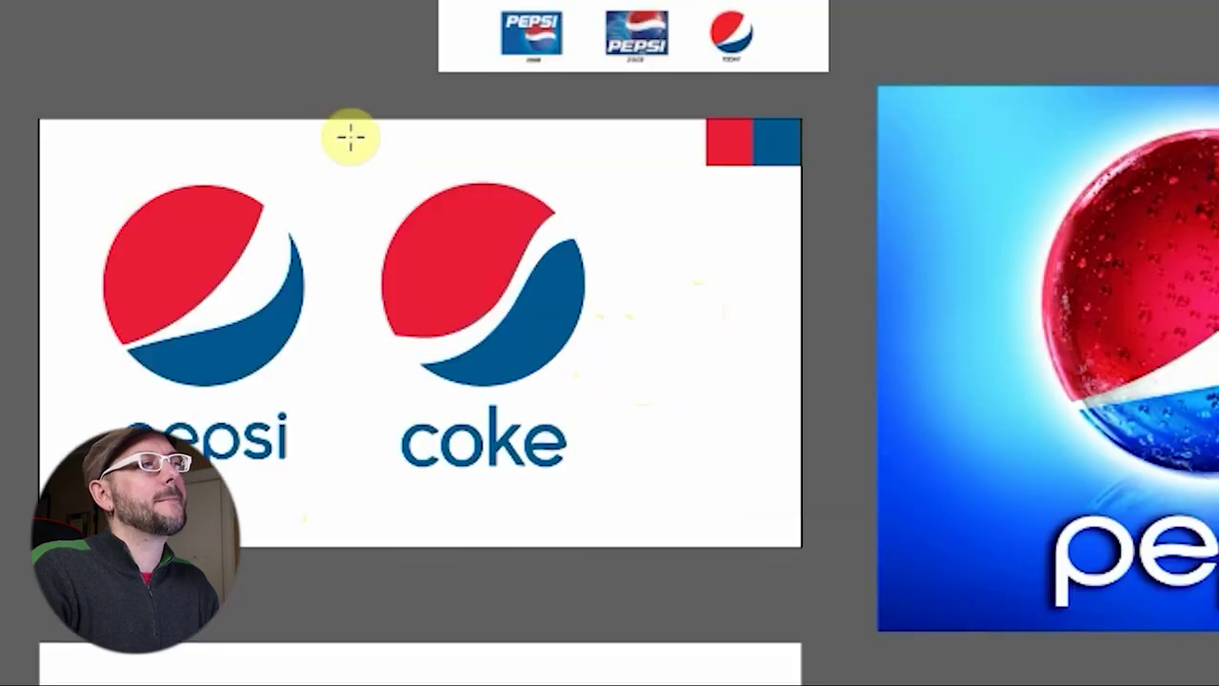
# - Draw a backdrop rectangle behind coke and a circle placed just behind the emblem
pyautogui.moveTo(340, 119); pyautogui.dragTo(632, 550)
pyautogui.hotkey('ctrl', '[')
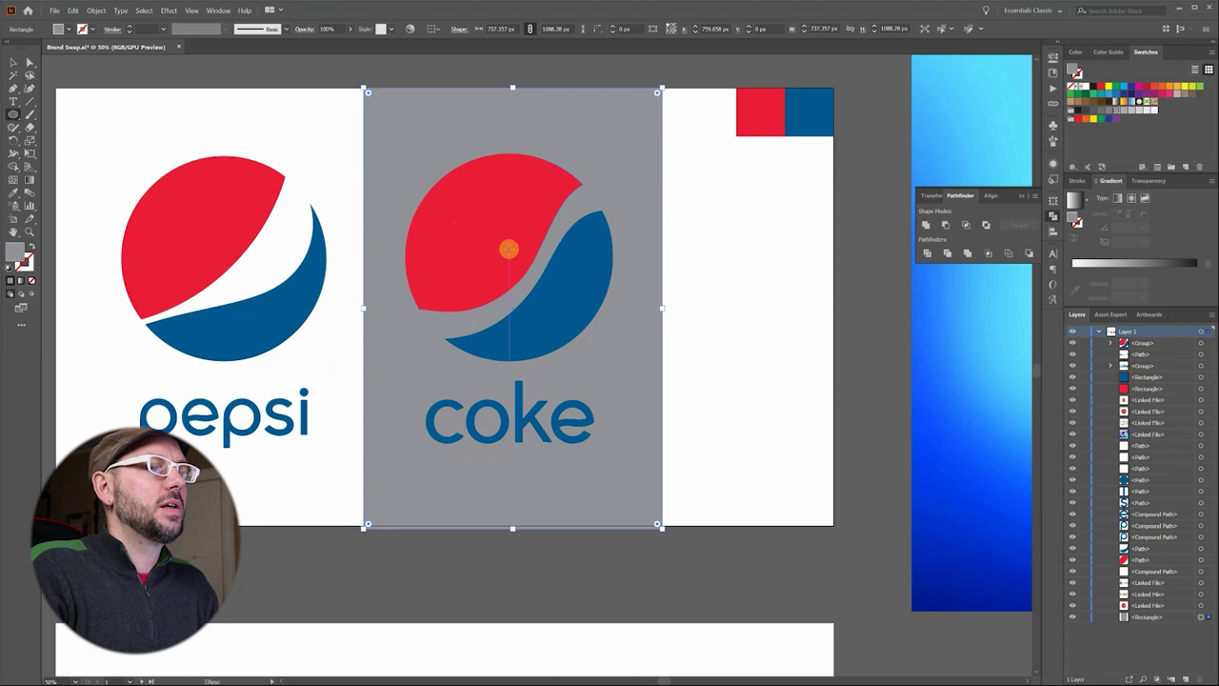
pyautogui.moveTo(582, 360); pyautogui.dragTo(582, 360)
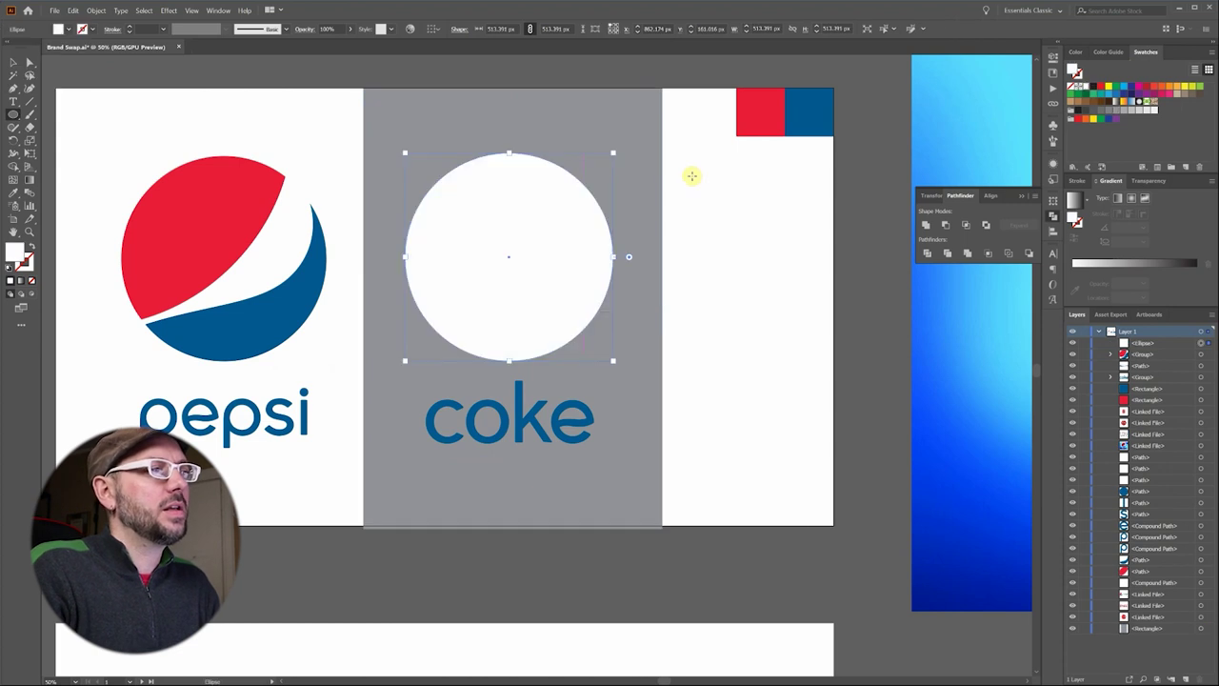
pyautogui.hotkey('ctrl', 'shift', '[')
pyautogui.hotkey('ctrl', ']')
# - Offset the circle into a white ring around the emblem, then select the grey backdrop panel
pyautogui.click(96, 11)
pyautogui.moveTo(209, 248)
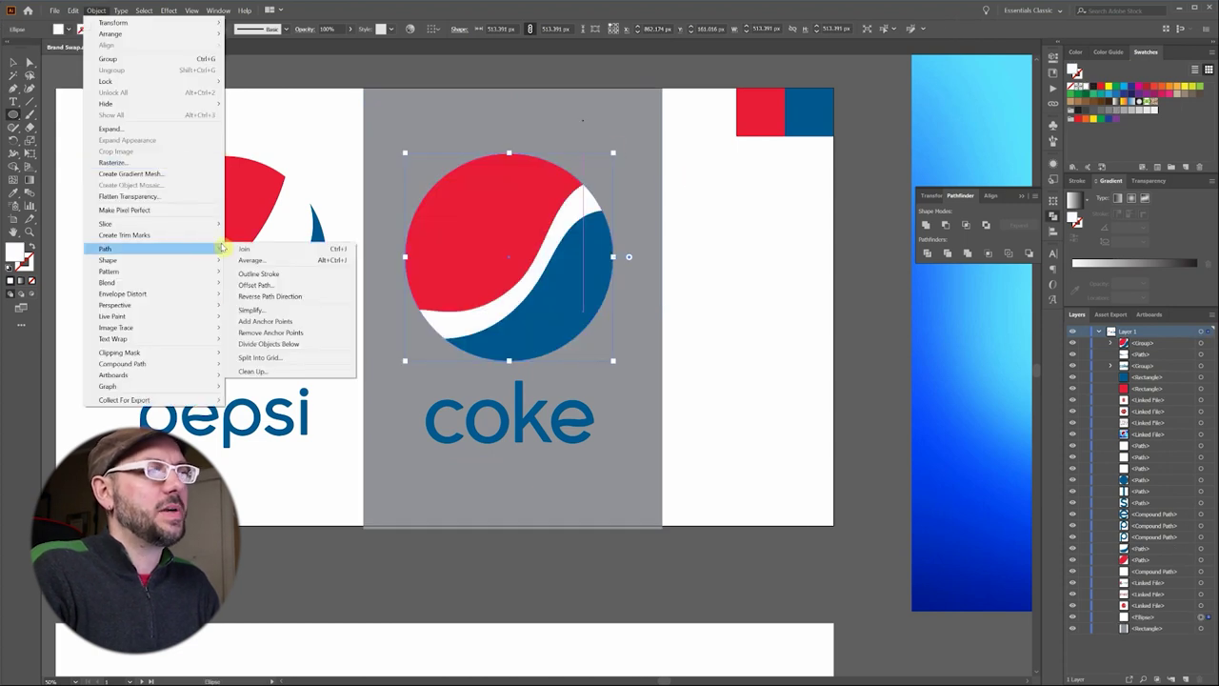
pyautogui.click(255, 285)
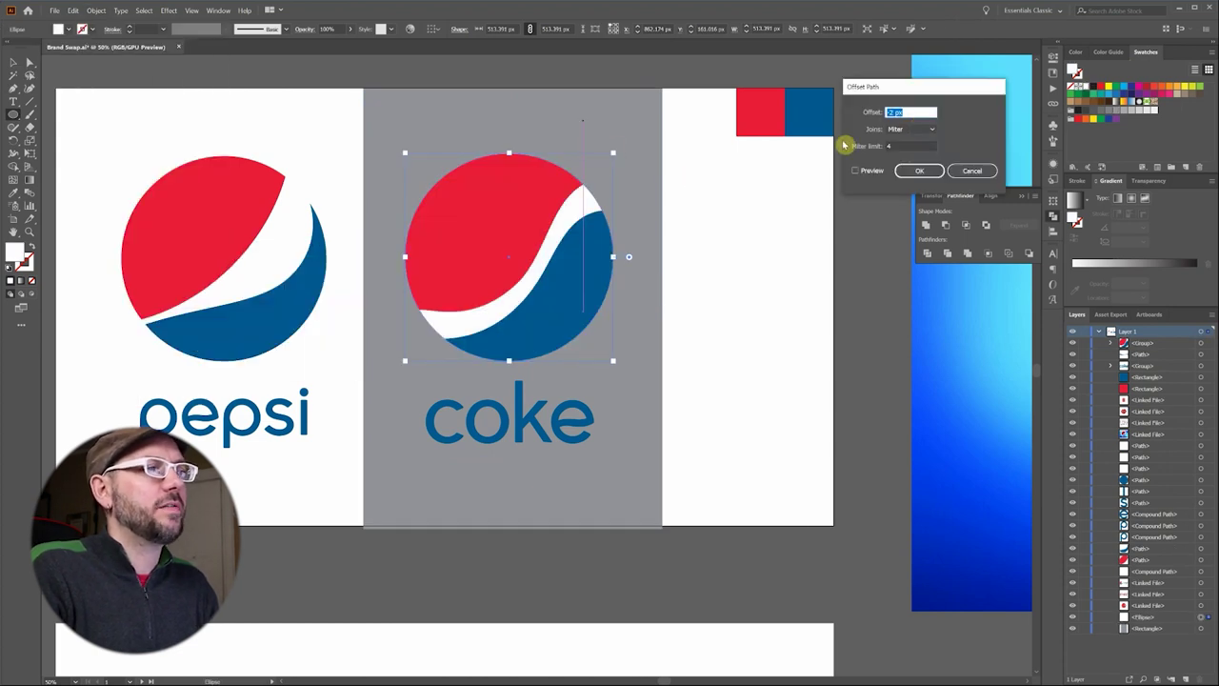
pyautogui.click(887, 169)
pyautogui.press('Return')
pyautogui.hotkey('ctrl', '-')
pyautogui.hotkey('ctrl', '-')
pyautogui.hscroll(2, 522, 263)
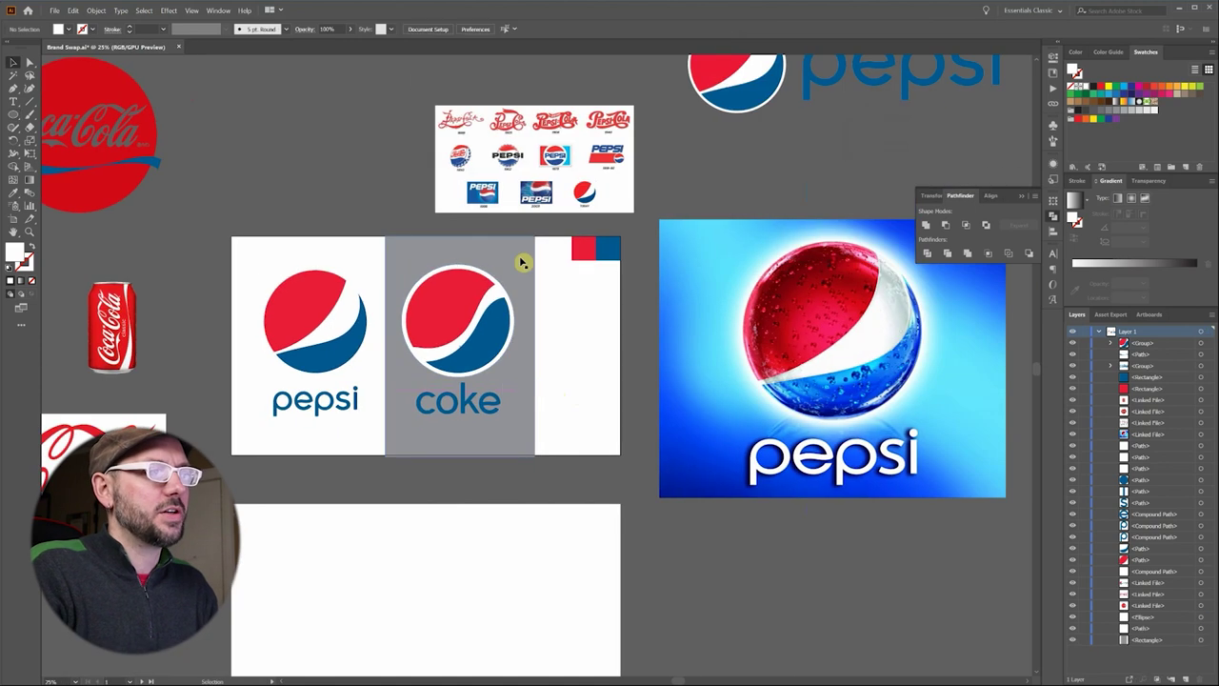
pyautogui.click(520, 262)
# - Eyedrop the blue swatch colour onto the coke backdrop panel
pyautogui.press('i')
pyautogui.click(606, 248)
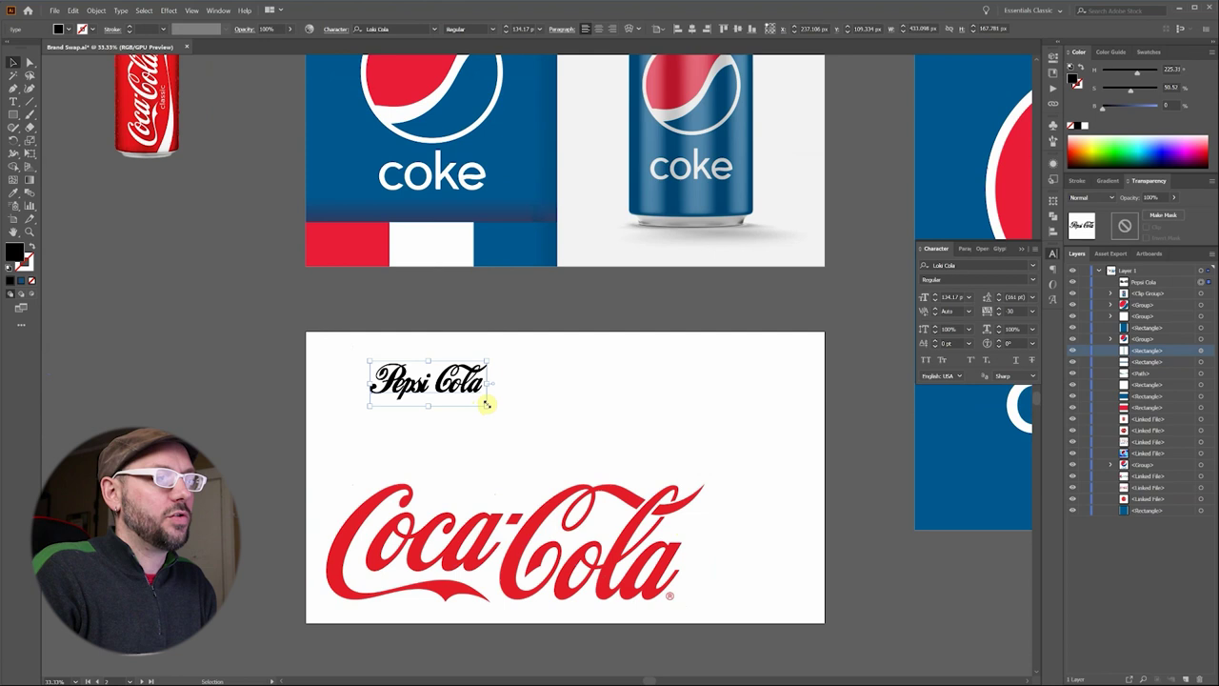
# - Scale the Pepsi Cola text up to about 425 pt and widen its tracking
pyautogui.moveTo(482, 403); pyautogui.dragTo(719, 376)
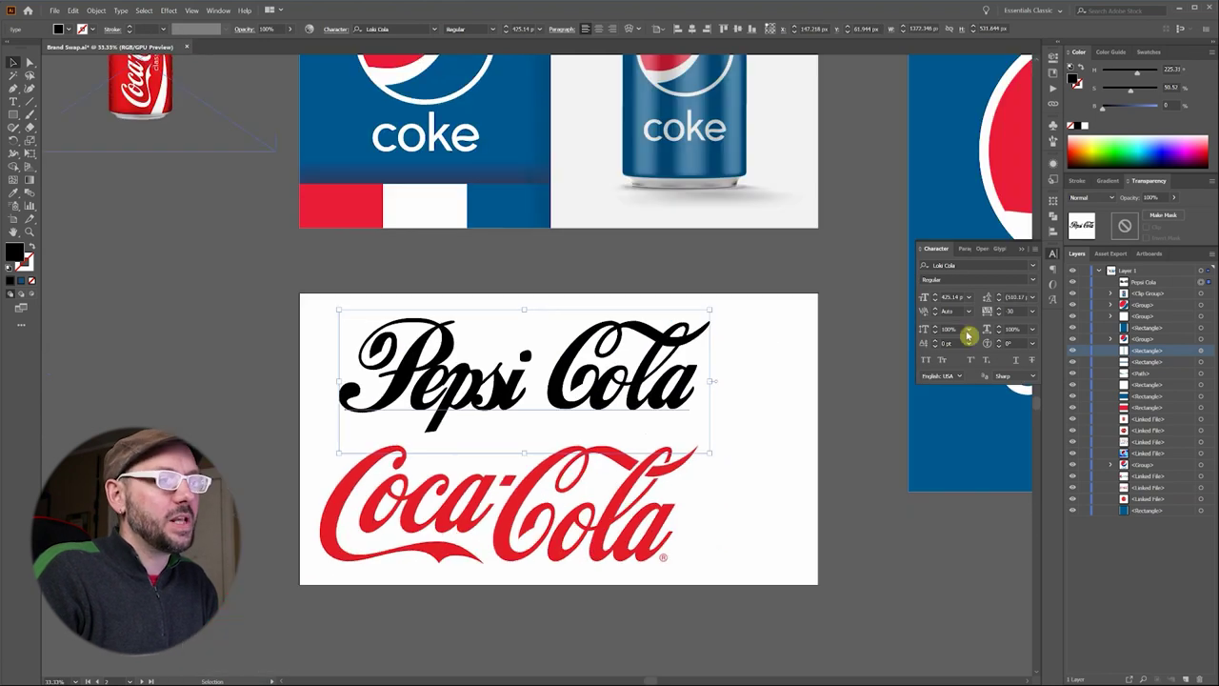
pyautogui.click(998, 308)
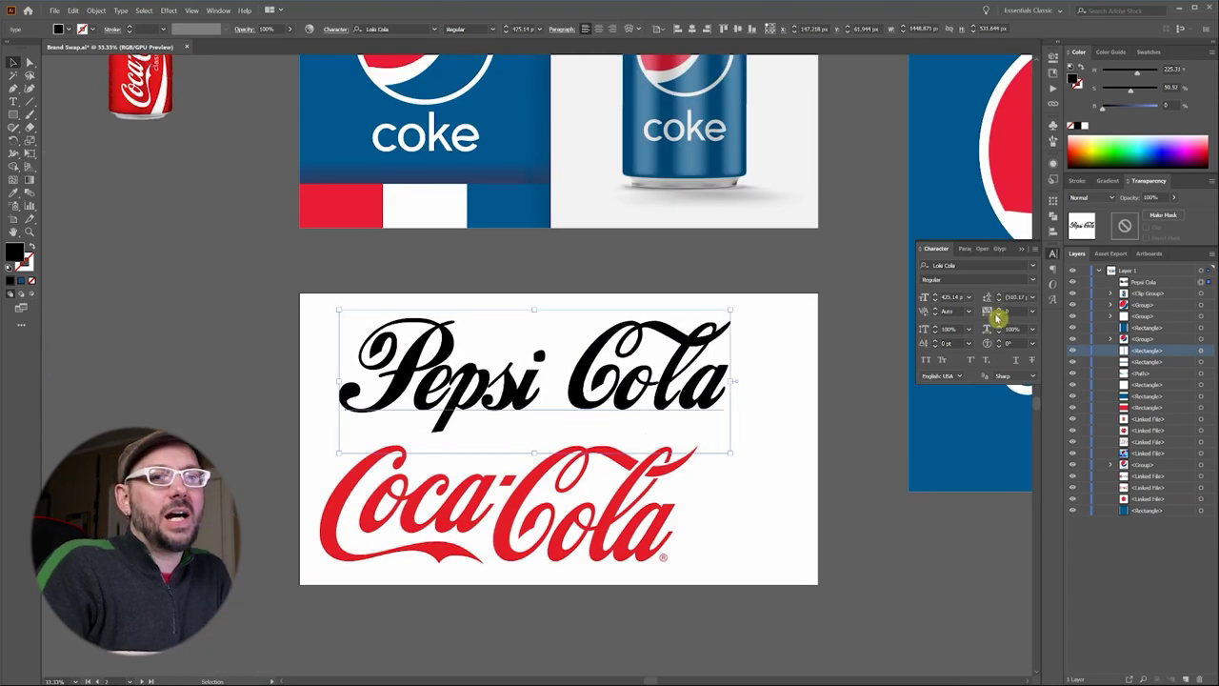
pyautogui.click(998, 307)
pyautogui.click(998, 308)
# - Set the kerning of 'Cola' to Auto, then convert Pepsi Cola to outlines
pyautogui.doubleClick(495, 402)
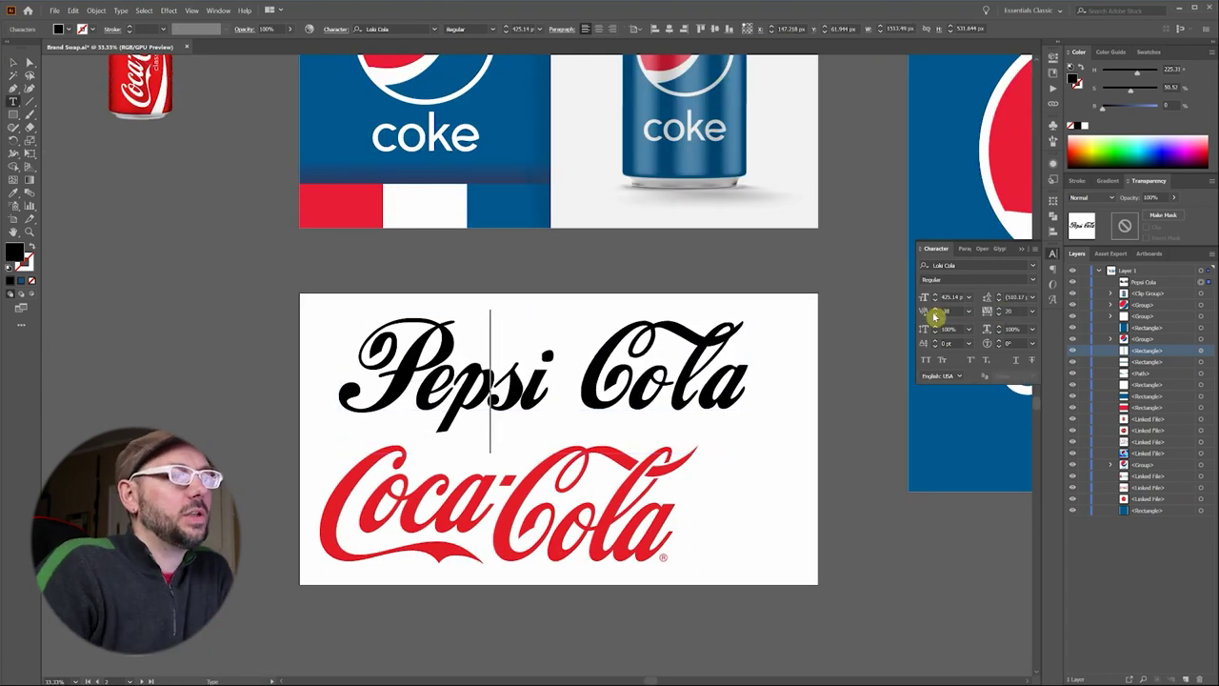
pyautogui.hotkey('ctrl', 'shift', 'Left')
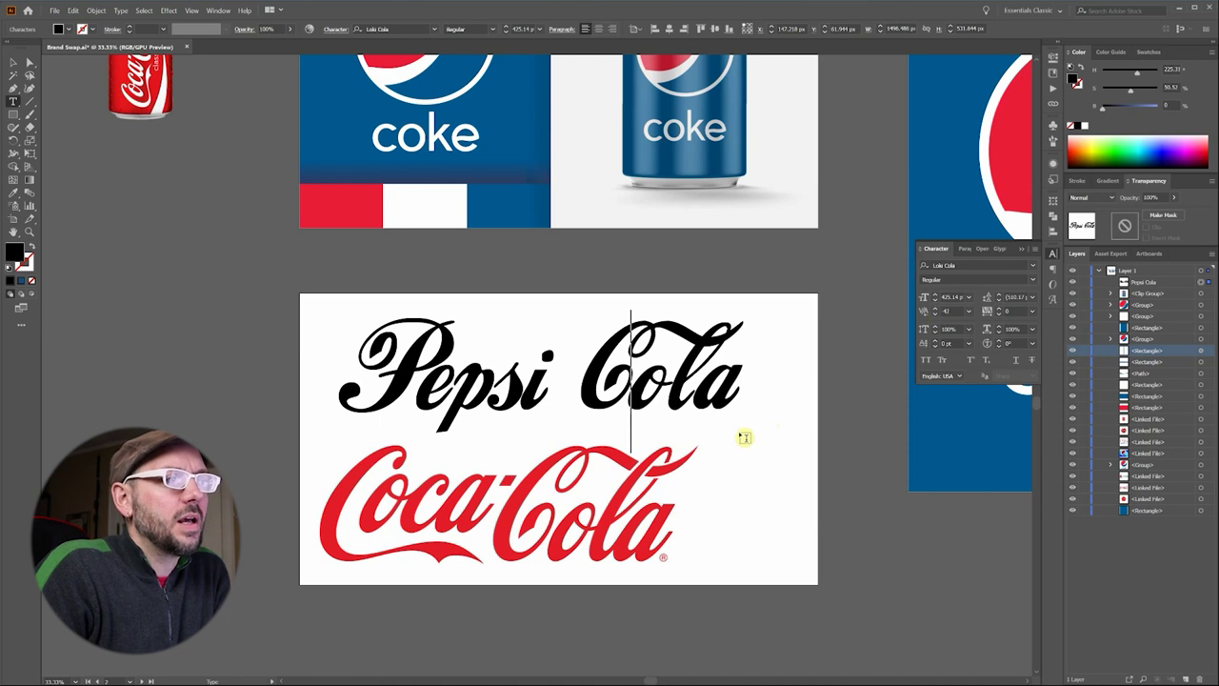
pyautogui.press('Escape')
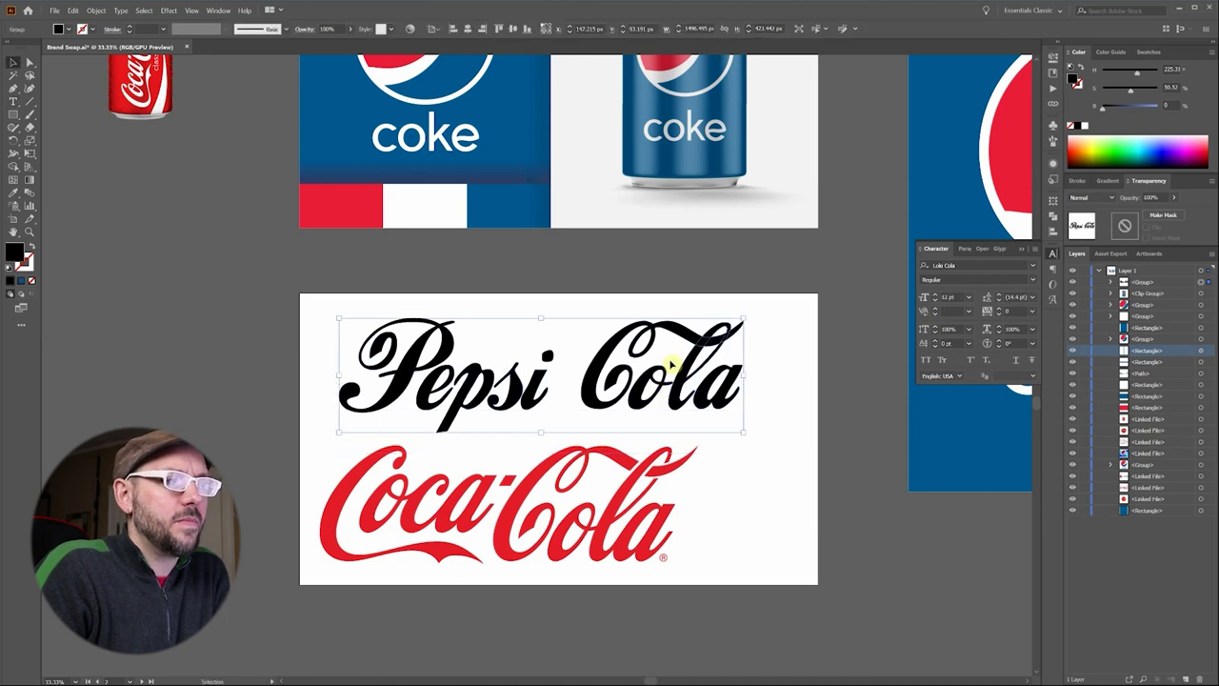
pyautogui.hotkey('ctrl', 'shift', 'o')
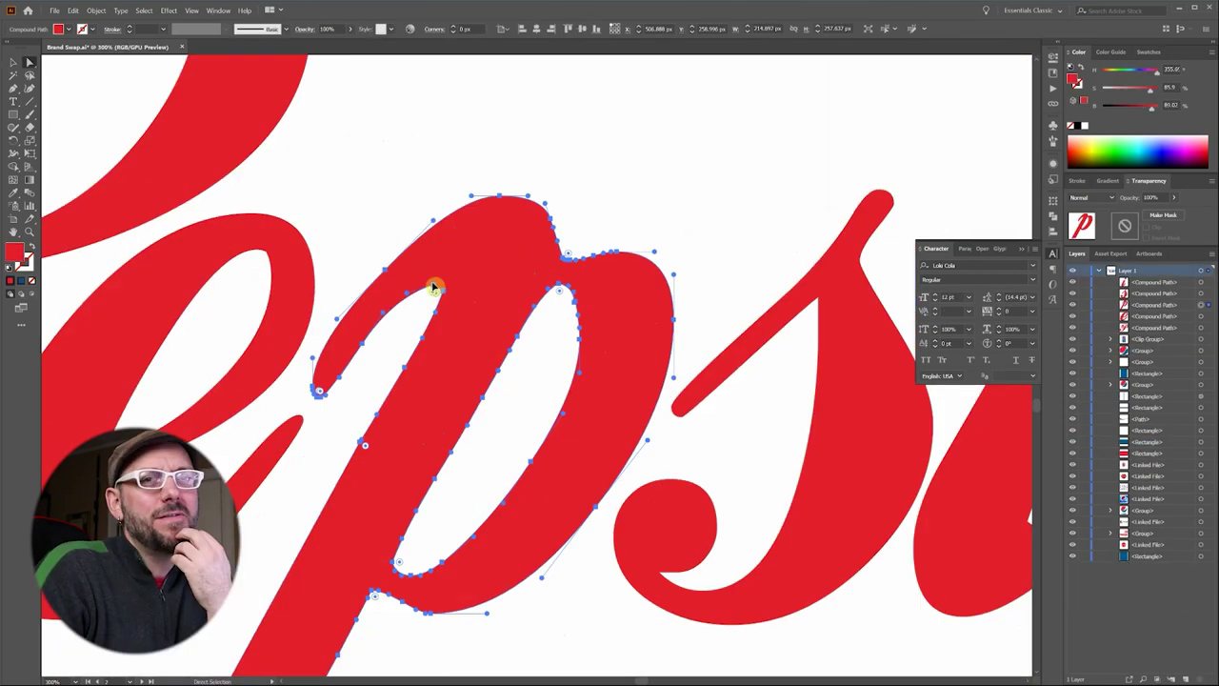
# - Reshape an outlined Pepsi letterform with Direct Selection
pyautogui.moveTo(436, 283); pyautogui.dragTo(445, 267)
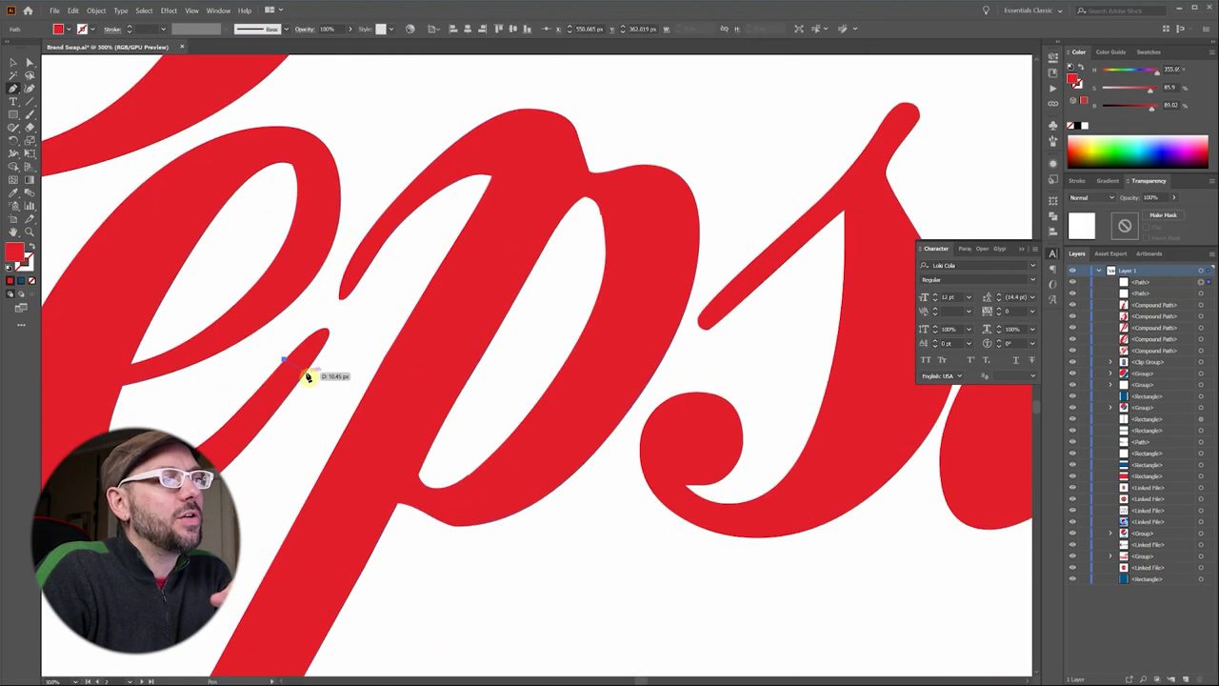
pyautogui.scroll(-5, 308, 377)
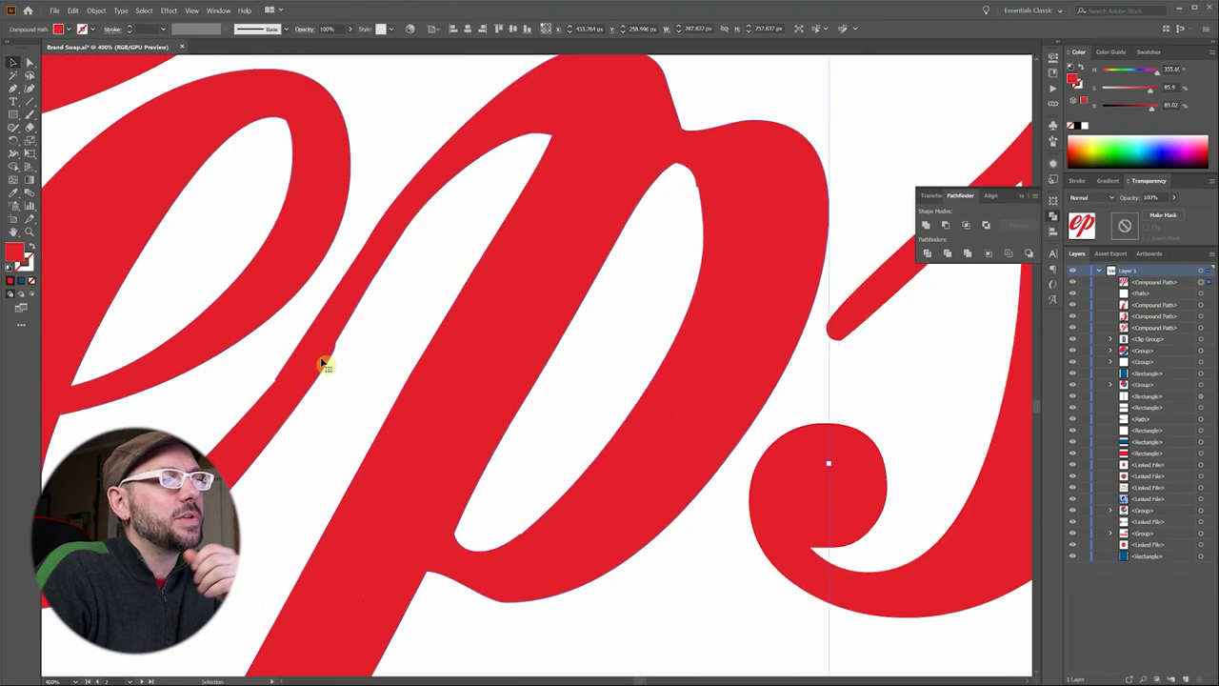
pyautogui.scroll(-6, 512, 239)
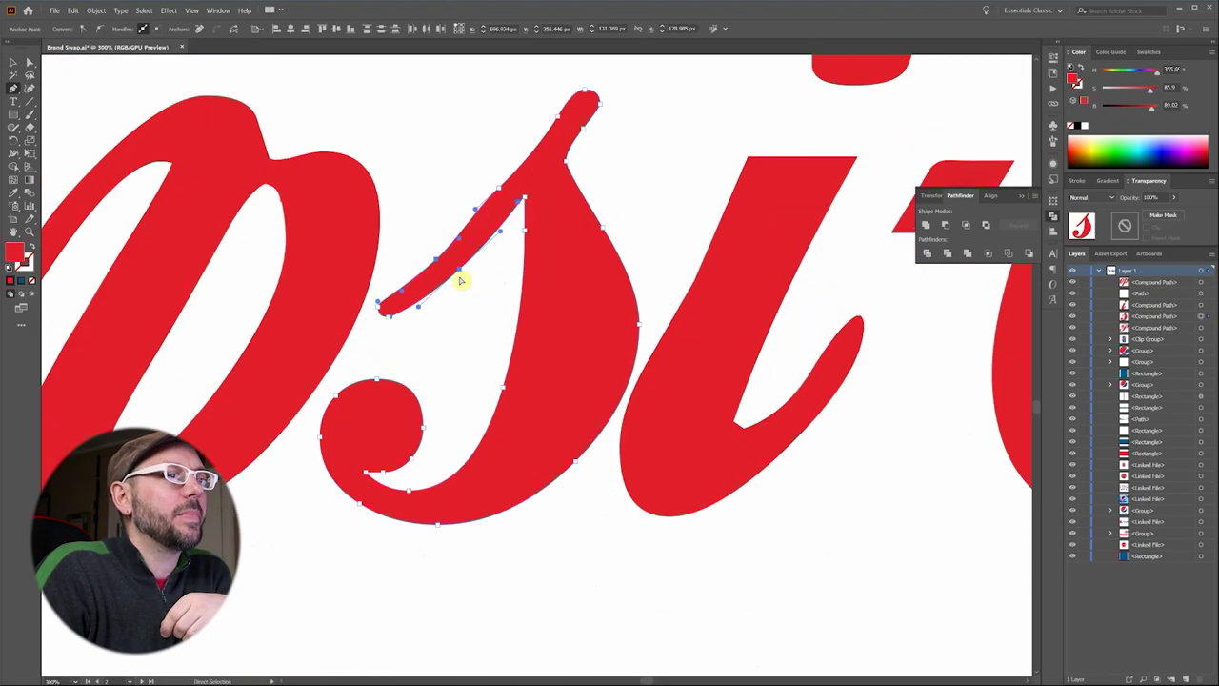
pyautogui.scroll(-3, 530, 252)
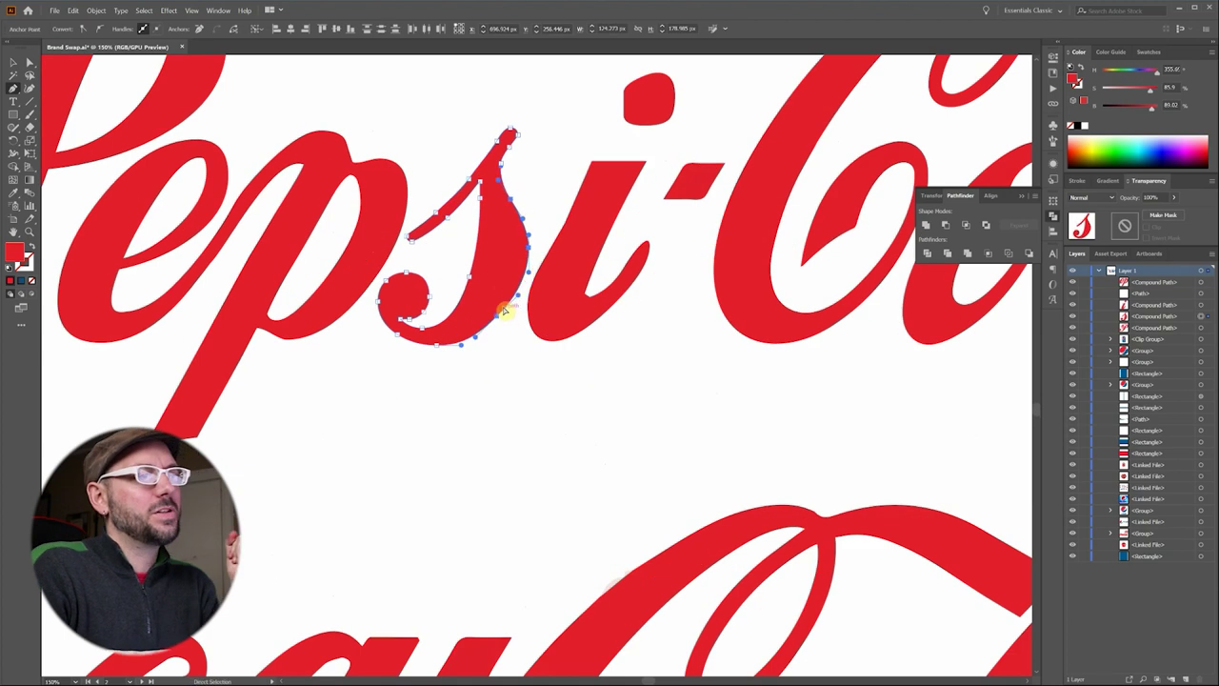
pyautogui.scroll(-5, 505, 311)
pyautogui.scroll(8, 490, 354)
pyautogui.scroll(-6, 462, 321)
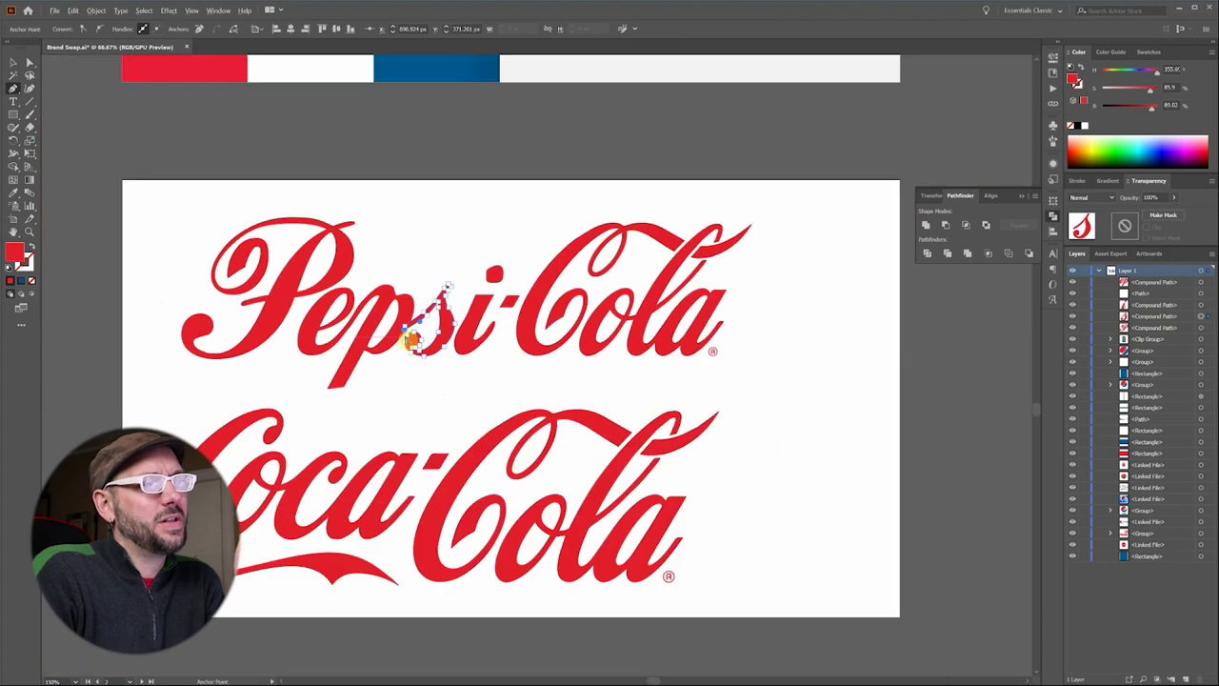
pyautogui.scroll(4, 412, 340)
pyautogui.scroll(-4, 462, 408)
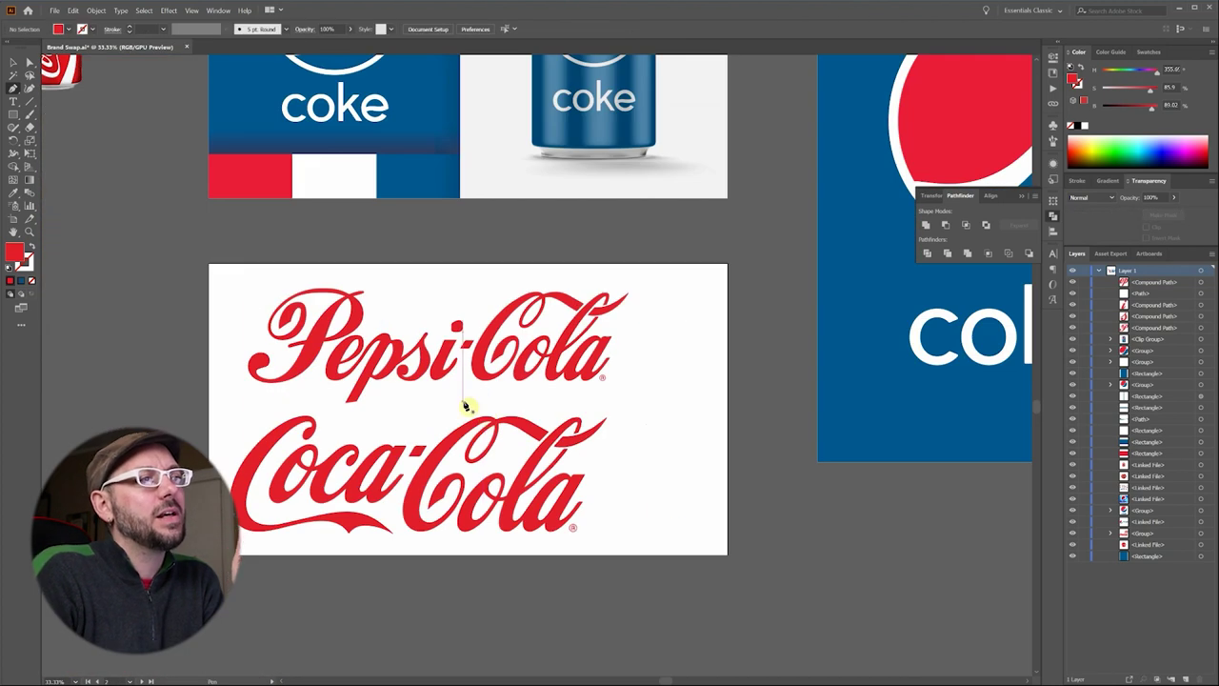
pyautogui.scroll(3, 408, 492)
# - Inspect the letter paths of the i, its dot and the capital P, then deselect
pyautogui.click(424, 409)
pyautogui.scroll(2, 517, 234)
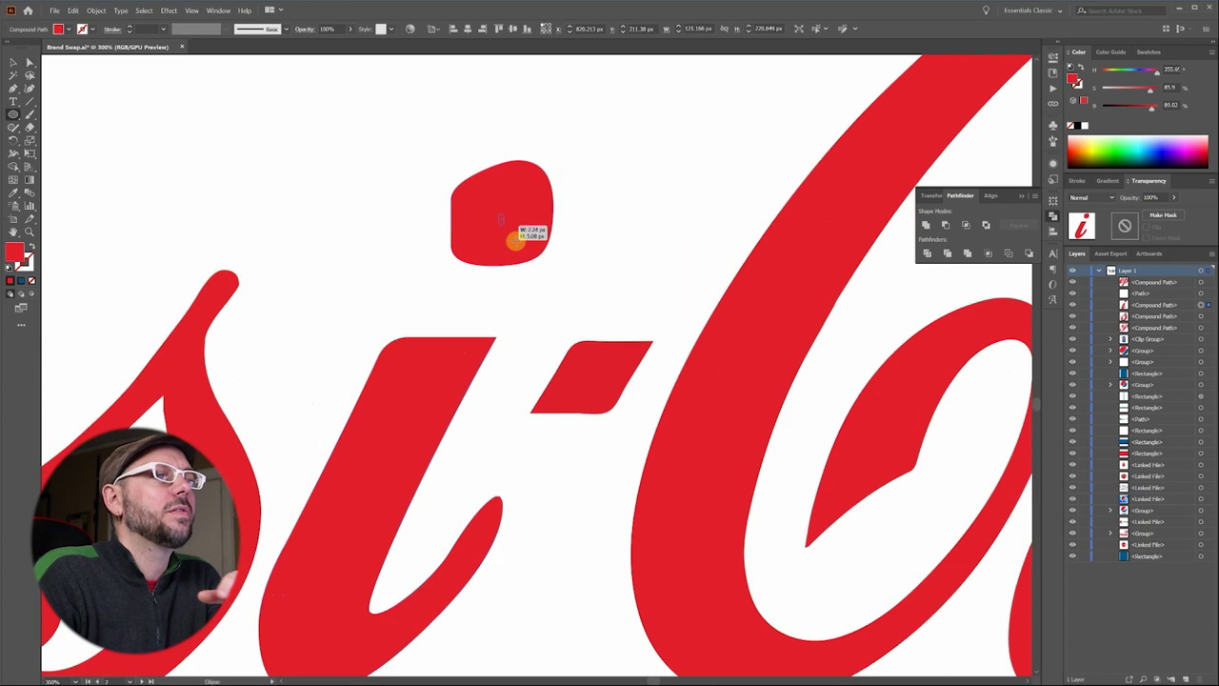
pyautogui.click(492, 184)
pyautogui.scroll(-4, 493, 184)
pyautogui.scroll(4, 327, 163)
pyautogui.click(265, 384)
pyautogui.scroll(-2, 623, 158)
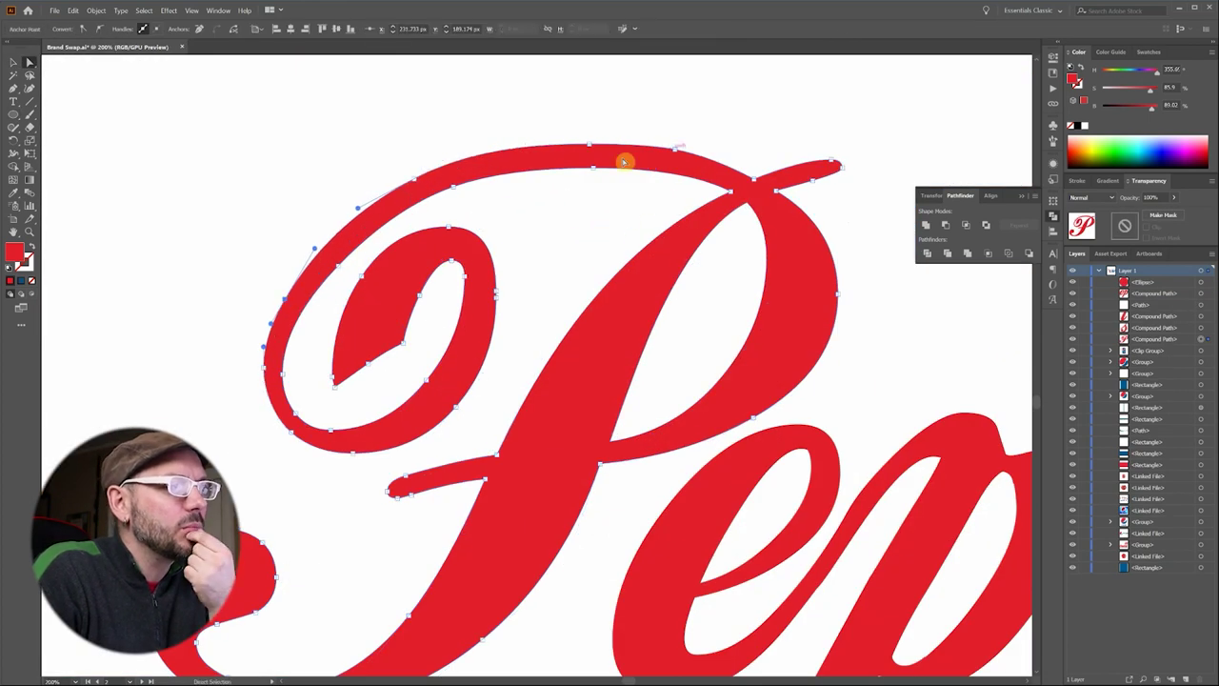
pyautogui.click(416, 160)
pyautogui.scroll(-3, 392, 209)
pyautogui.scroll(4, 327, 245)
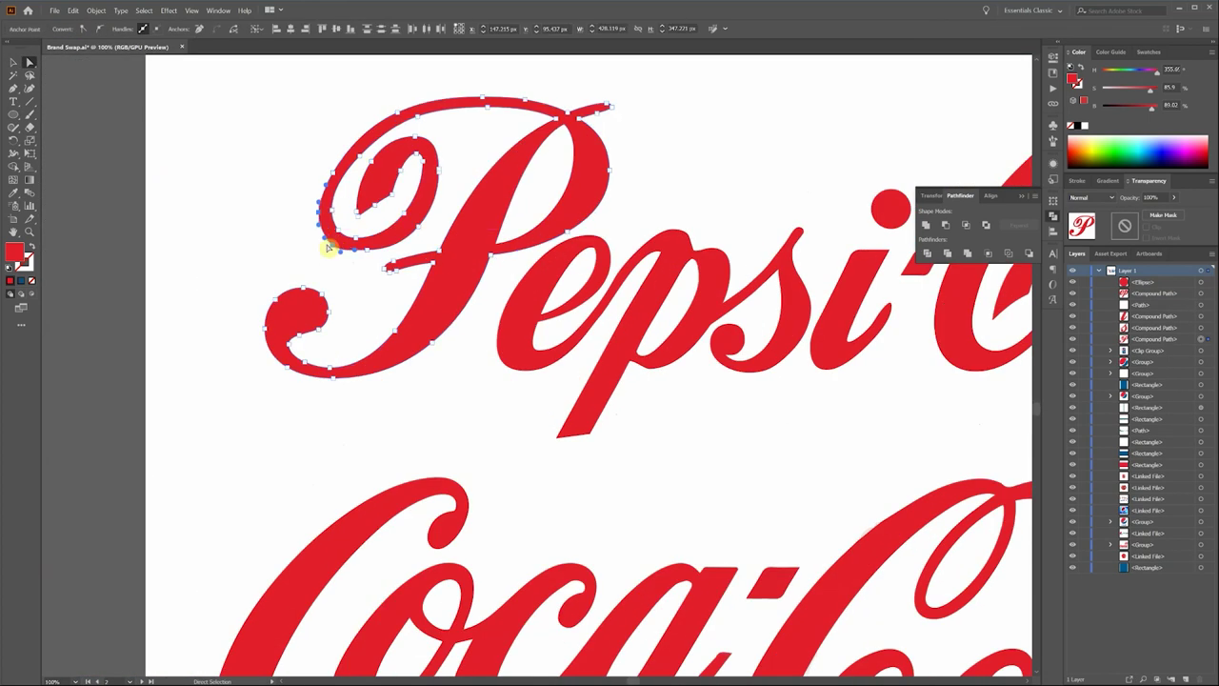
pyautogui.scroll(-6, 413, 264)
# - Move the original Coca-Cola logo left, off the artboard
pyautogui.press('v')
pyautogui.click(441, 340)
pyautogui.moveTo(441, 340); pyautogui.dragTo(230, 319)
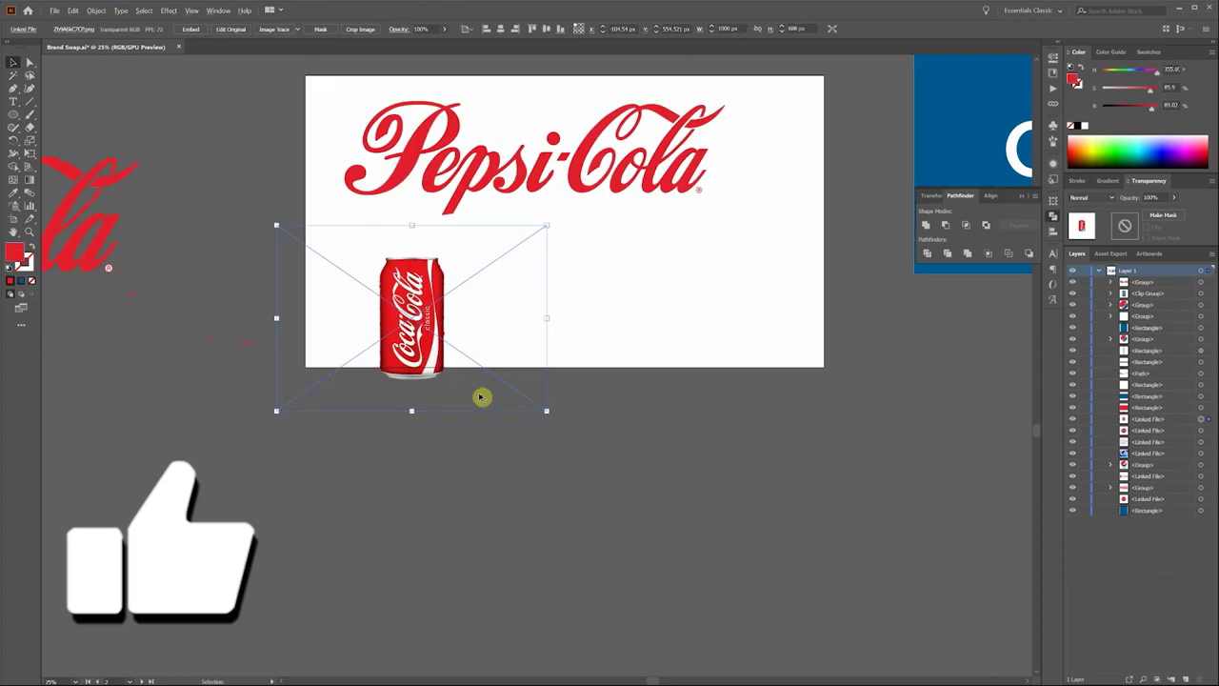
# - Enlarge the Coca-Cola can reference image and select the blue wave beside it
pyautogui.scroll(-2, 471, 353)
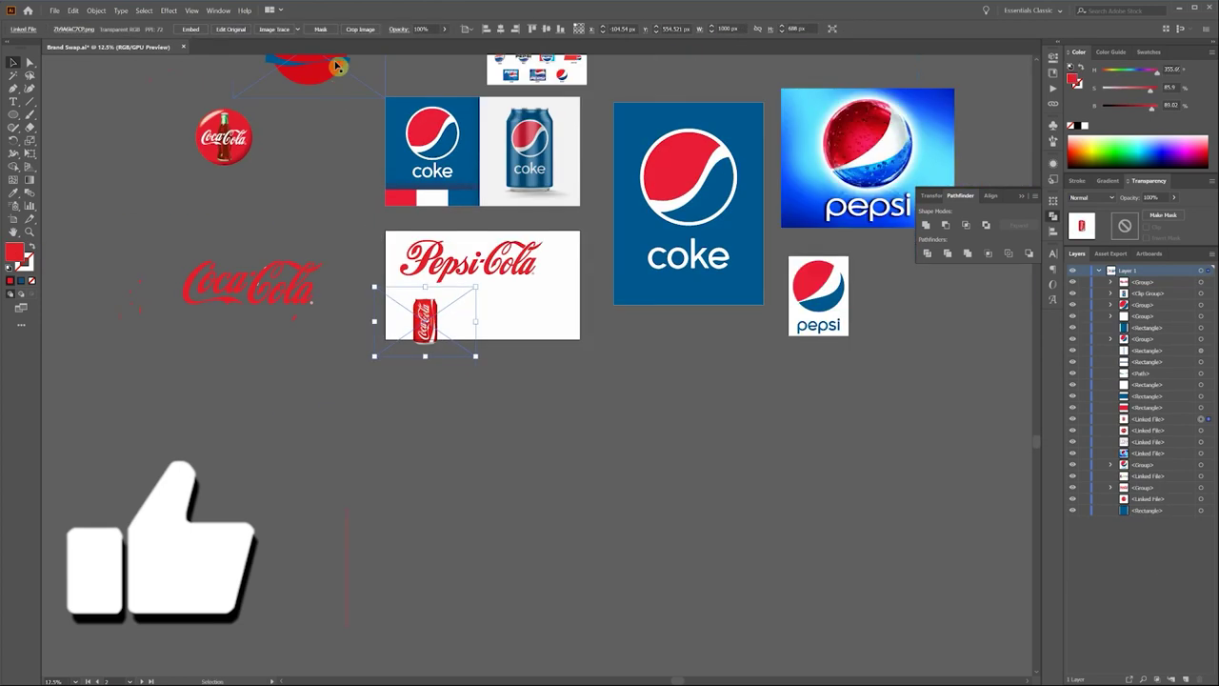
pyautogui.scroll(2, 466, 334)
pyautogui.scroll(1, 466, 333)
pyautogui.moveTo(368, 239); pyautogui.dragTo(351, 343)
pyautogui.click(399, 419)
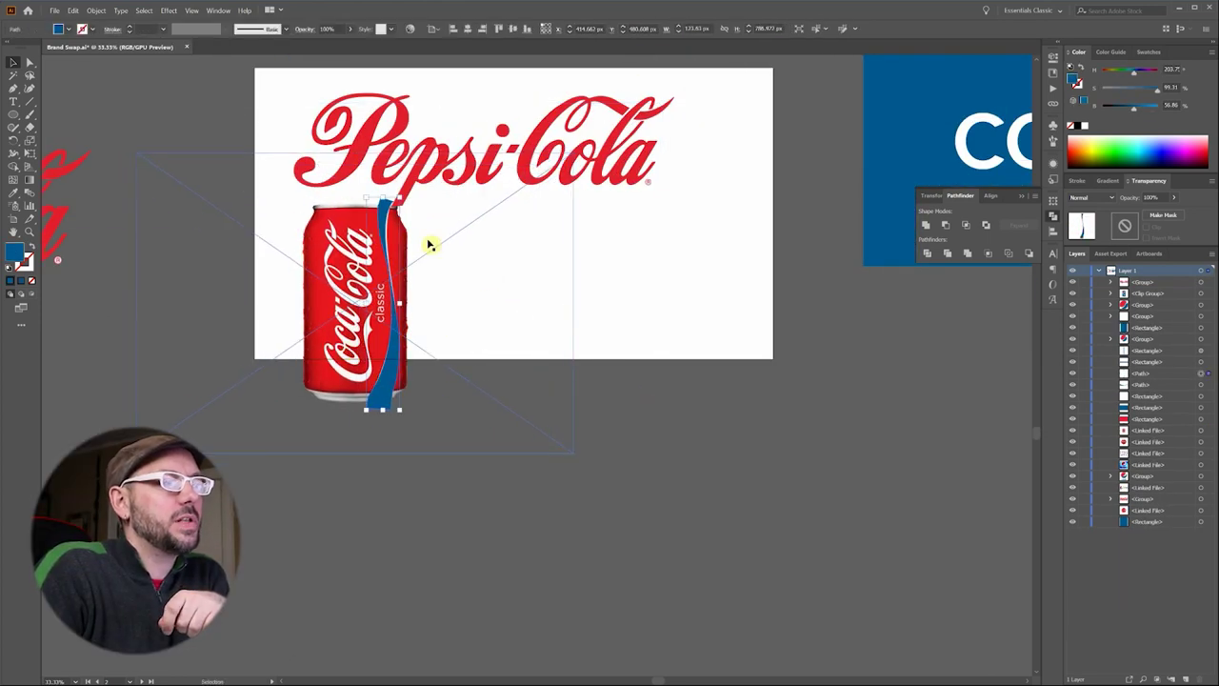
# - Duplicate the Pepsi-Cola logo, rotate it 90°, shrink it and place it on the can
pyautogui.click(654, 136)
pyautogui.hotkey('ctrl', 'c')
pyautogui.hotkey('ctrl', 'v')
pyautogui.moveTo(645, 172); pyautogui.dragTo(523, 146)
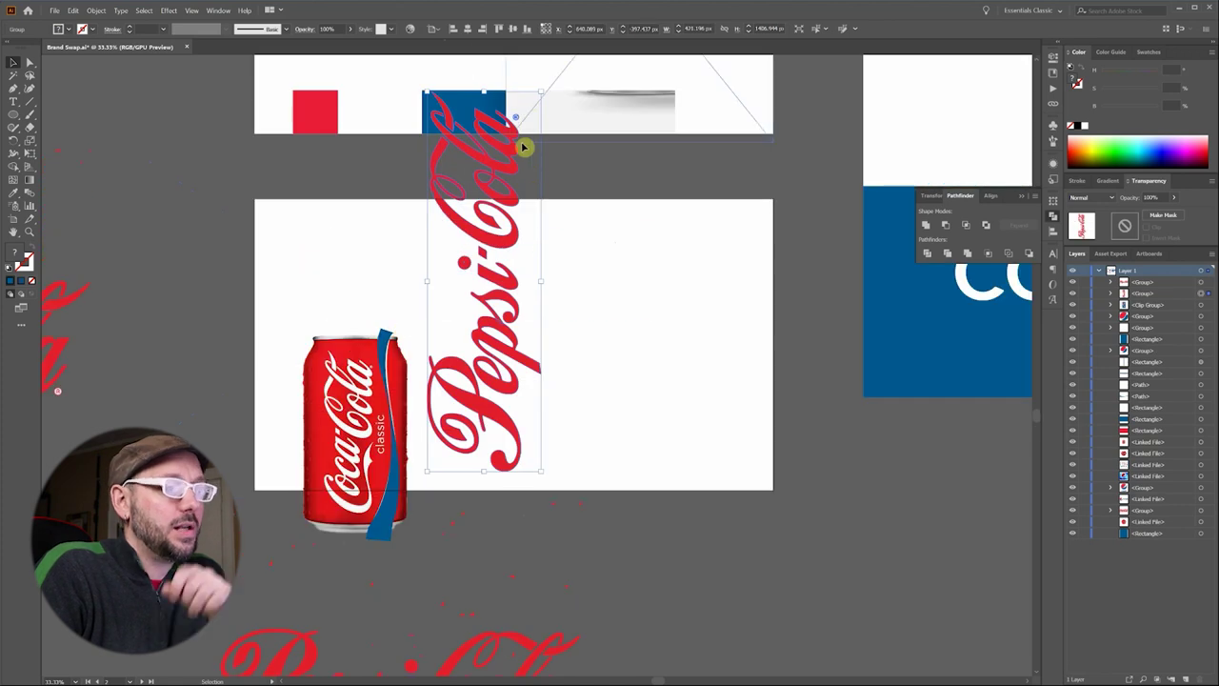
pyautogui.moveTo(541, 91); pyautogui.dragTo(517, 286)
pyautogui.moveTo(481, 376); pyautogui.dragTo(353, 438)
pyautogui.scroll(2, 352, 424)
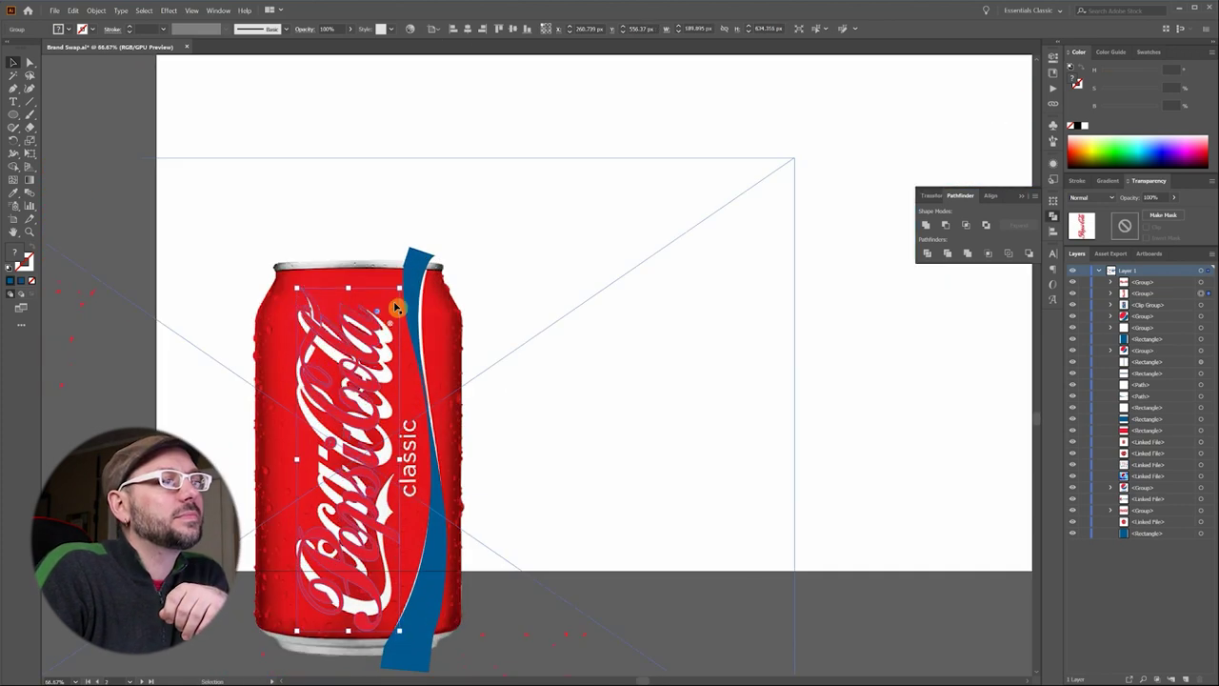
# - Duplicate the artboard below as a red panel and move the vertical script into it
pyautogui.hotkey('ctrl', 'alt', '0')
pyautogui.hotkey('shift', 'o')
pyautogui.moveTo(564, 196); pyautogui.dragTo(549, 414)
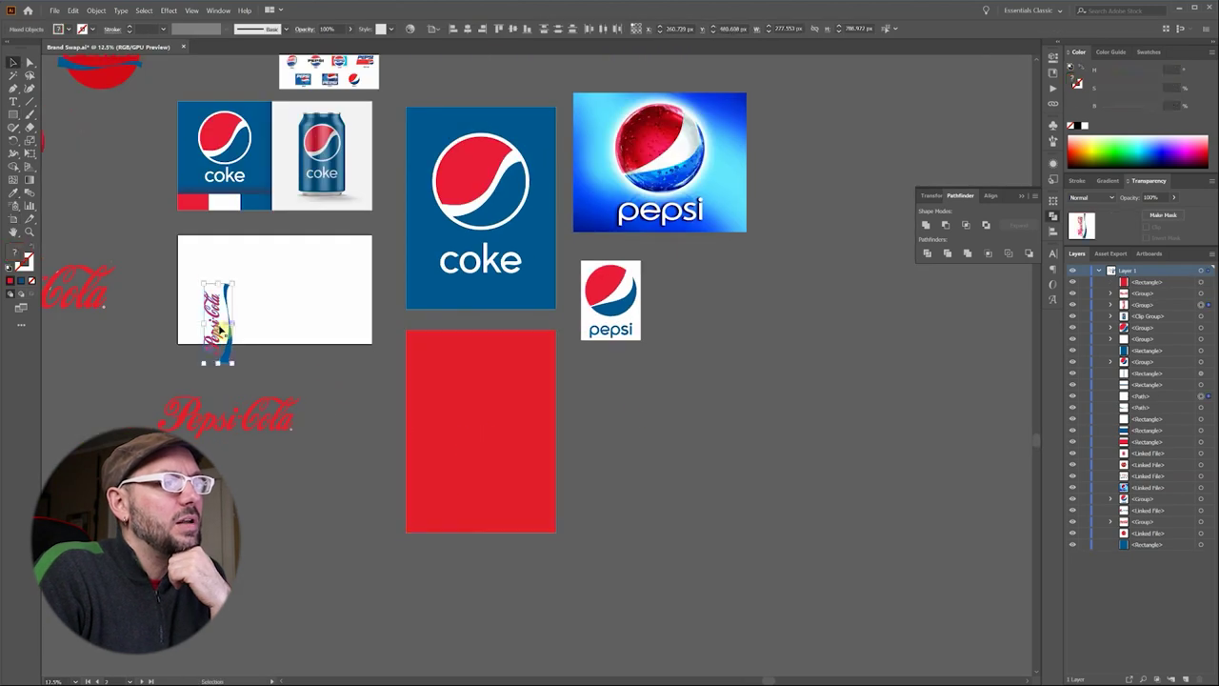
pyautogui.moveTo(204, 321); pyautogui.dragTo(443, 435)
# - Zoom in on the new red panel and select the white swoosh shape
pyautogui.hotkey('ctrl', '=')
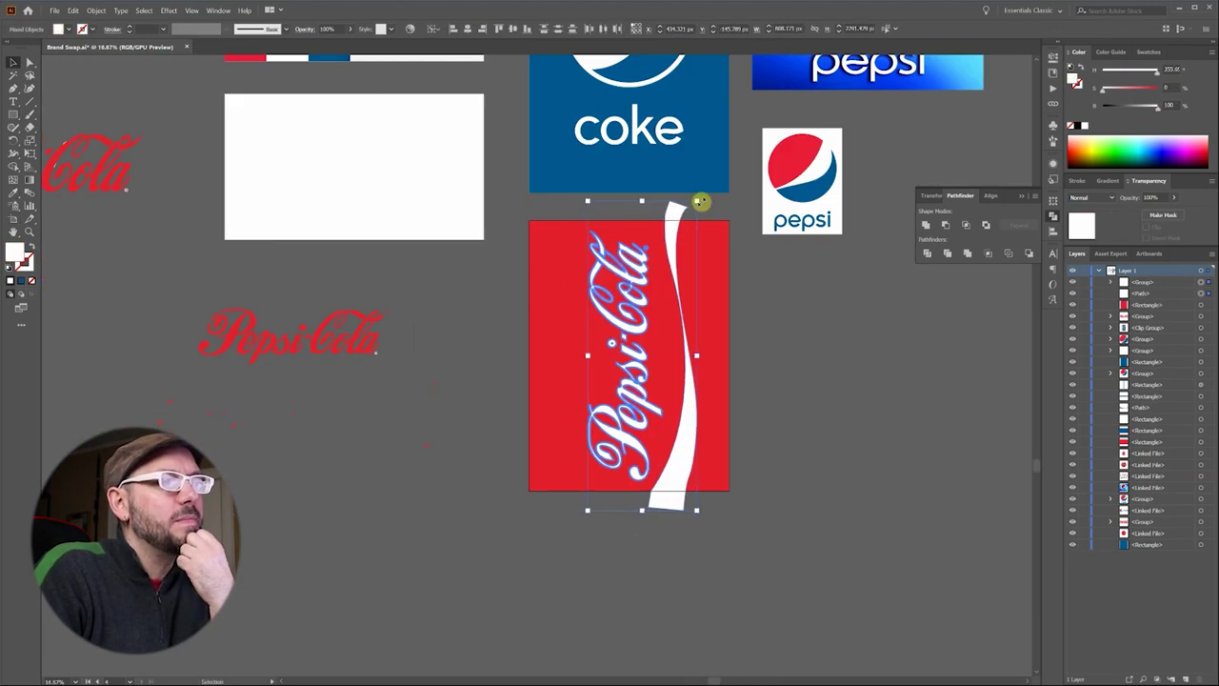
pyautogui.press('a')
pyautogui.click(662, 228)
pyautogui.hotkey('ctrl', '=')
# - Type 'classic' in a new text area and set its font to Arial
pyautogui.hotkey('ctrl', '-')
pyautogui.press('t')
pyautogui.moveTo(503, 503); pyautogui.dragTo(672, 558)
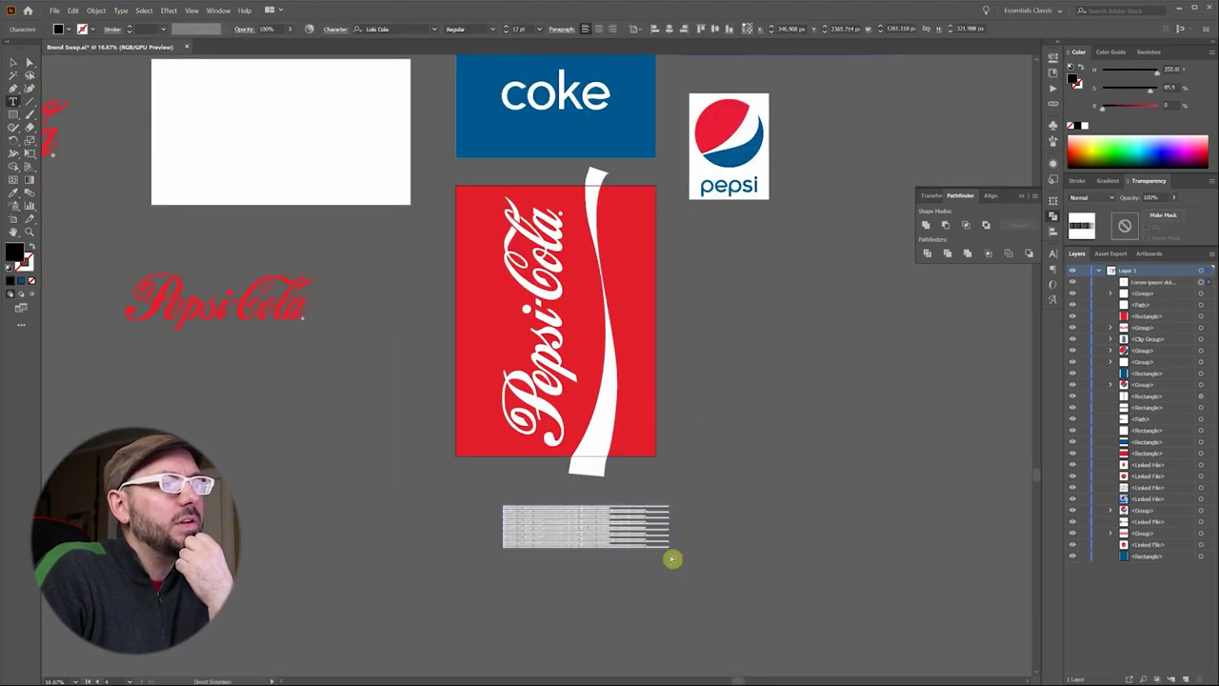
pyautogui.write('classic')
pyautogui.hotkey('ctrl', 't')
pyautogui.hotkey('ctrl', '-')
pyautogui.write('arial')
pyautogui.press('Return')
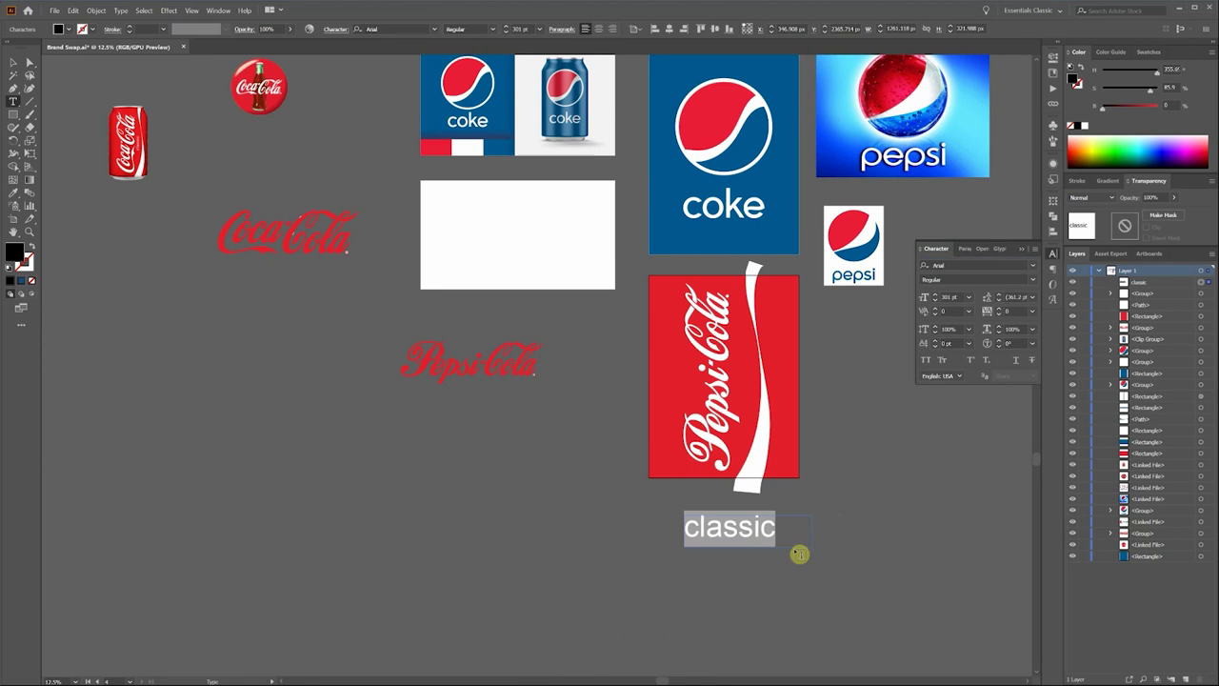
pyautogui.press('Escape')
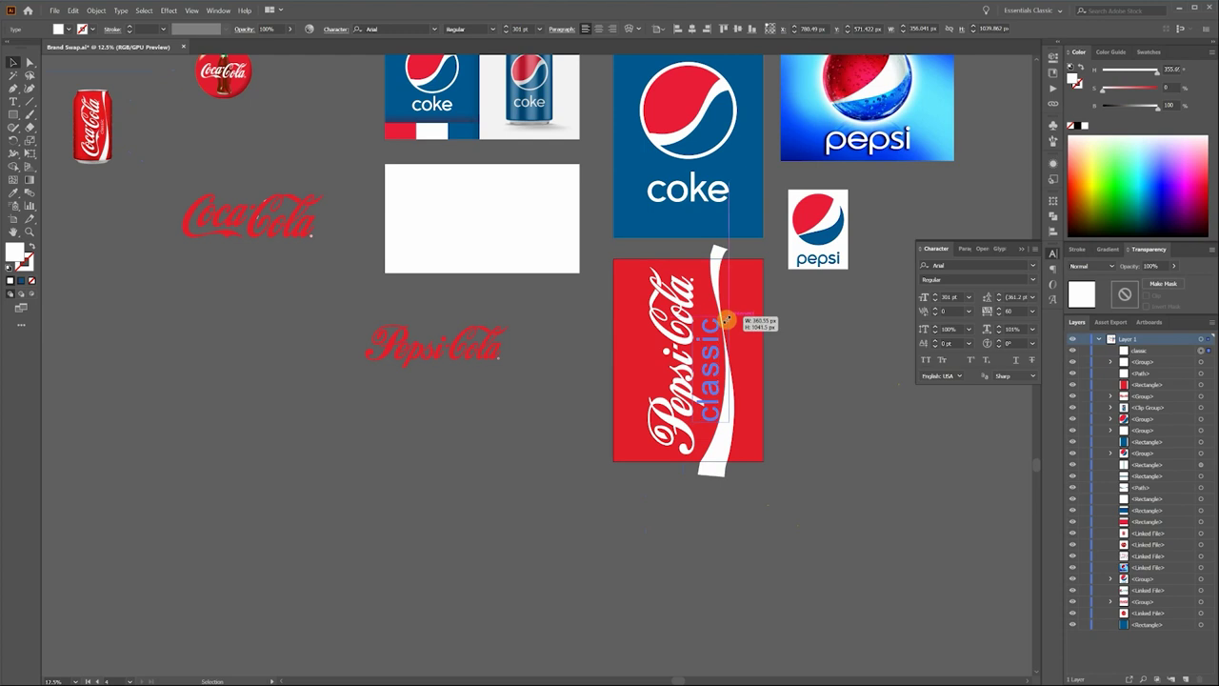
# - Scale 'classic' to fit the ribbon and reduce its tracking, using a Coca-Cola can image for reference
pyautogui.scroll(2, 722, 372)
pyautogui.moveTo(714, 335); pyautogui.dragTo(705, 330)
pyautogui.scroll(-3, 647, 381)
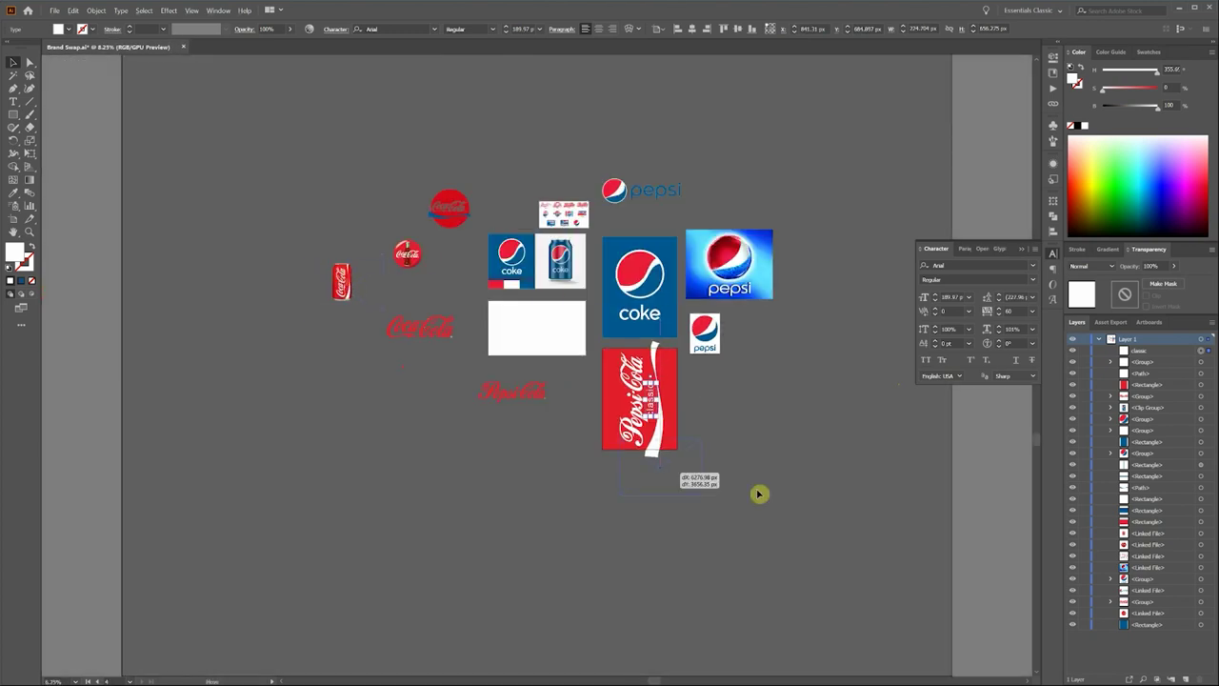
pyautogui.moveTo(729, 407); pyautogui.dragTo(691, 425)
pyautogui.scroll(4, 686, 417)
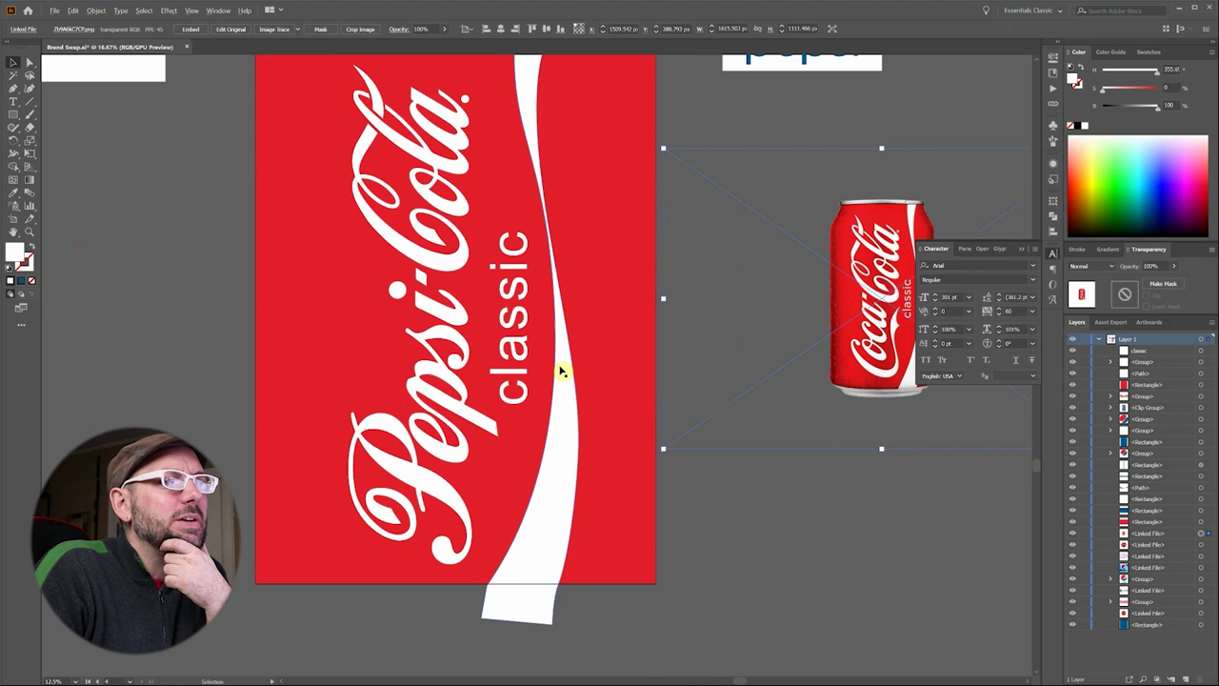
pyautogui.press('v')
pyautogui.click(503, 333)
pyautogui.click(1000, 318)
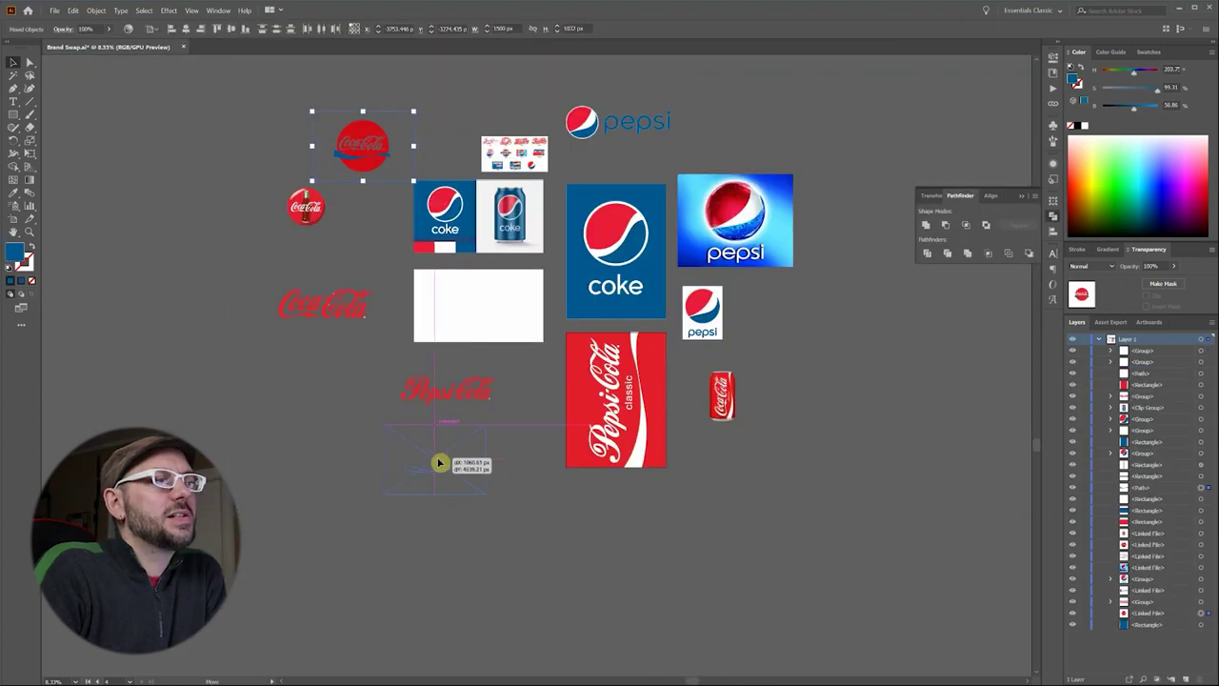
# - Copy the white Pepsi-Cola script onto the circle emblem
pyautogui.scroll(2, 617, 303)
pyautogui.moveTo(617, 303); pyautogui.dragTo(347, 405)
pyautogui.scroll(2, 362, 410)
pyautogui.scroll(2, 362, 400)
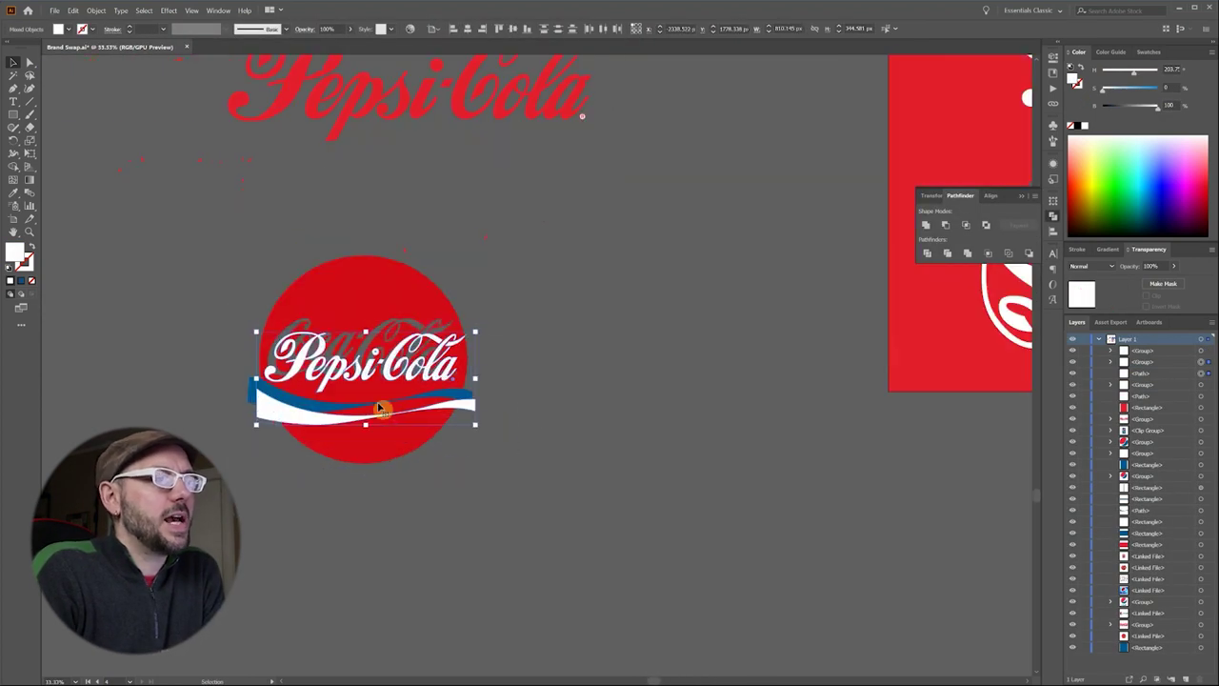
pyautogui.scroll(-1, 477, 337)
pyautogui.scroll(-1, 409, 373)
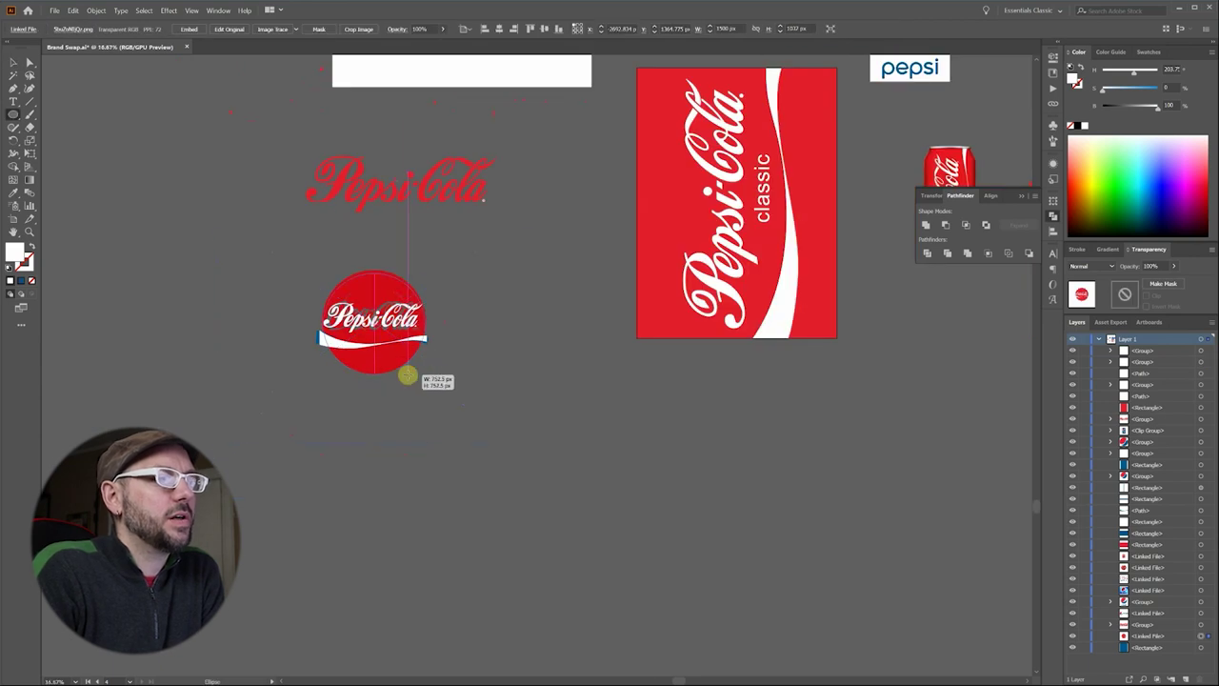
# - Draw a white ellipse over the red circle
pyautogui.press('l')
pyautogui.scroll(1, 408, 373)
pyautogui.moveTo(293, 238); pyautogui.dragTo(447, 391)
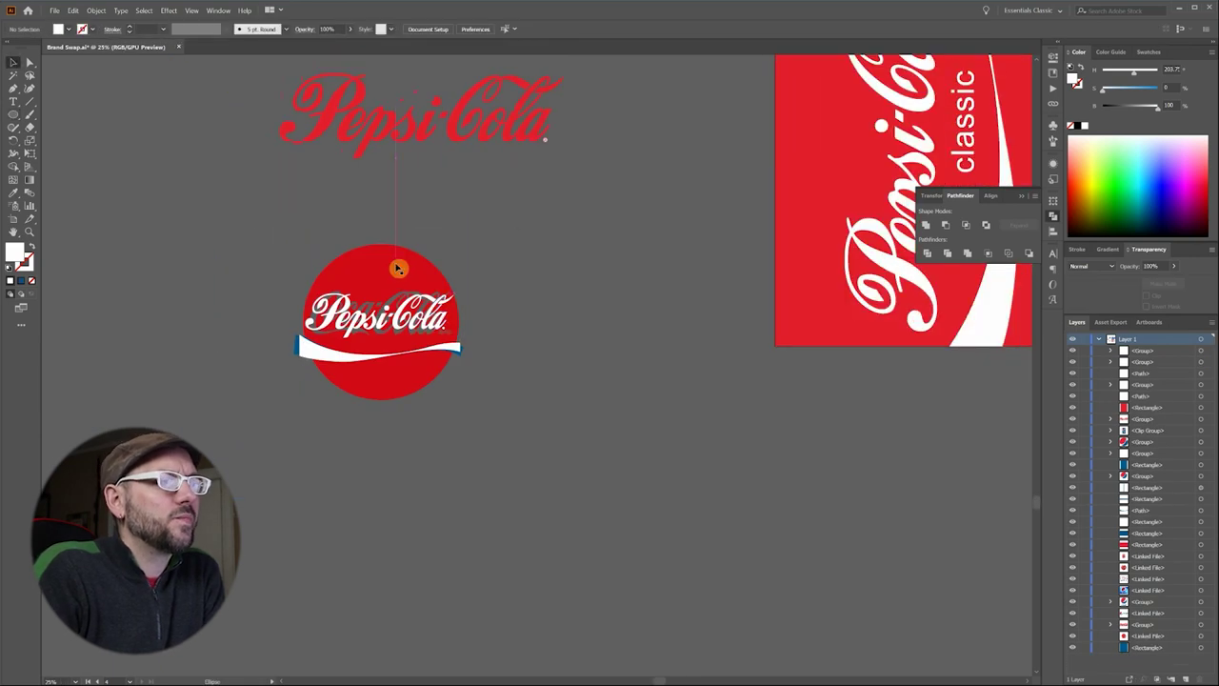
pyautogui.scroll(-2, 419, 305)
pyautogui.scroll(2, 435, 349)
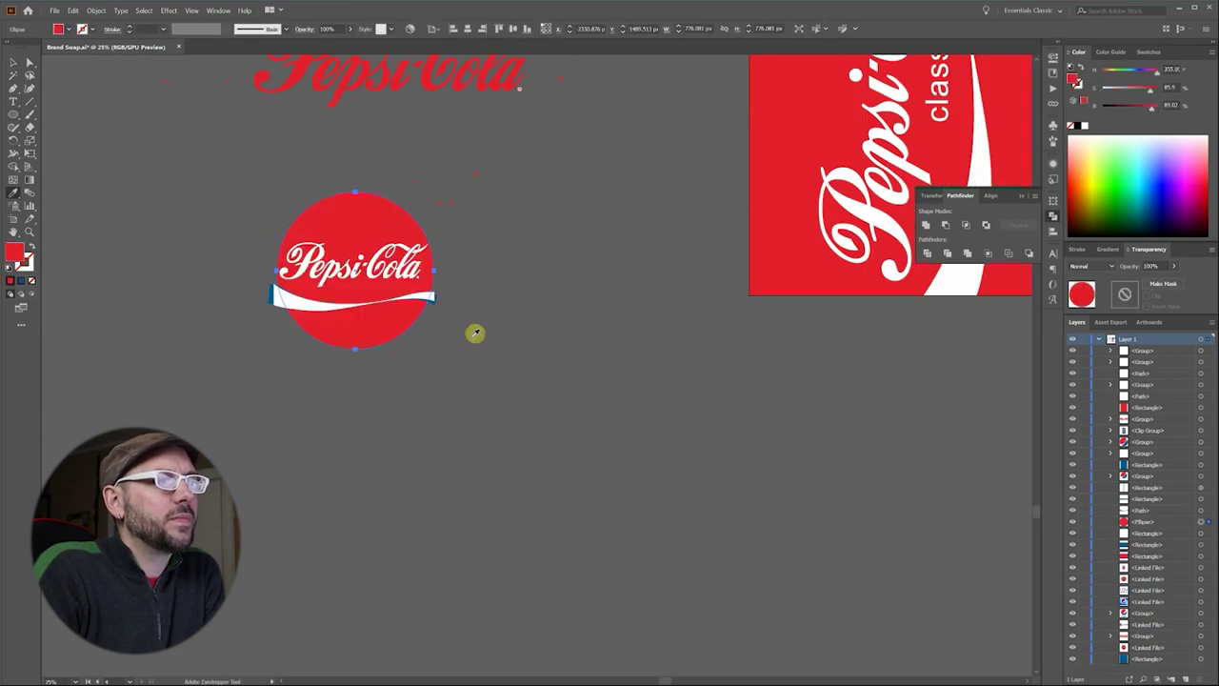
pyautogui.scroll(1, 476, 333)
# - Select the wave inside the circle, then the Pepsi-Cola circle itself
pyautogui.press('v')
pyautogui.click(414, 197)
pyautogui.hscroll(-1, 476, 257)
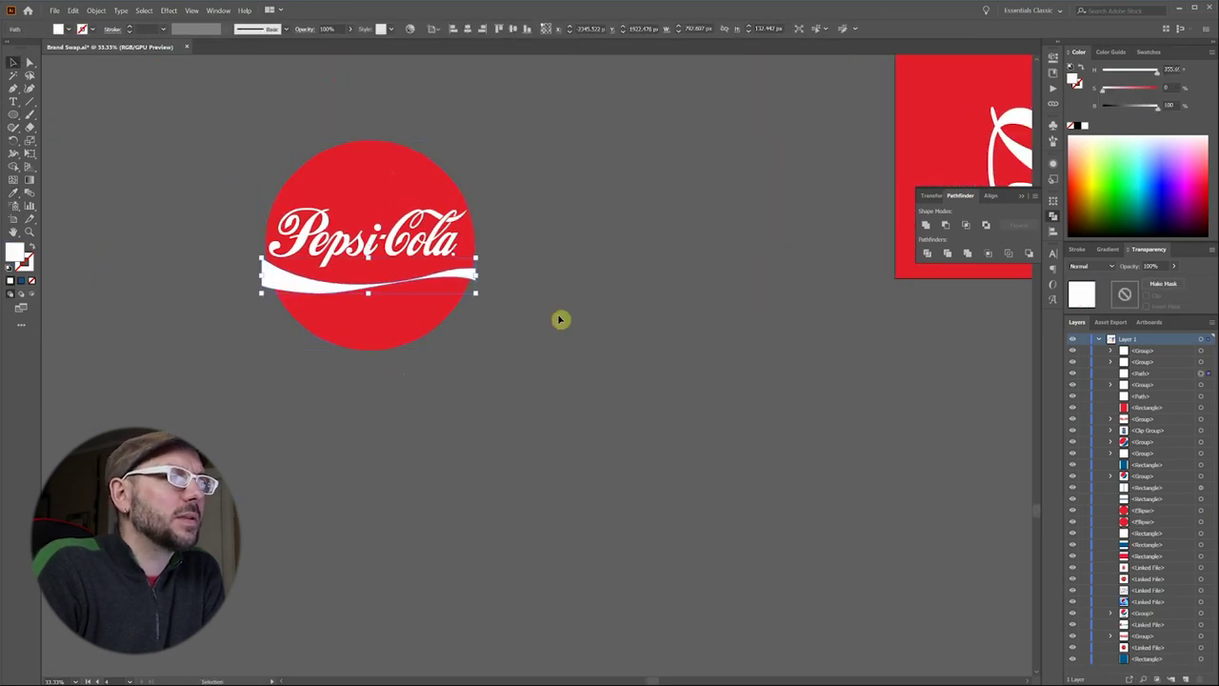
pyautogui.click(700, 363)
pyautogui.scroll(-3, 532, 306)
pyautogui.click(483, 386)
pyautogui.scroll(1, 482, 386)
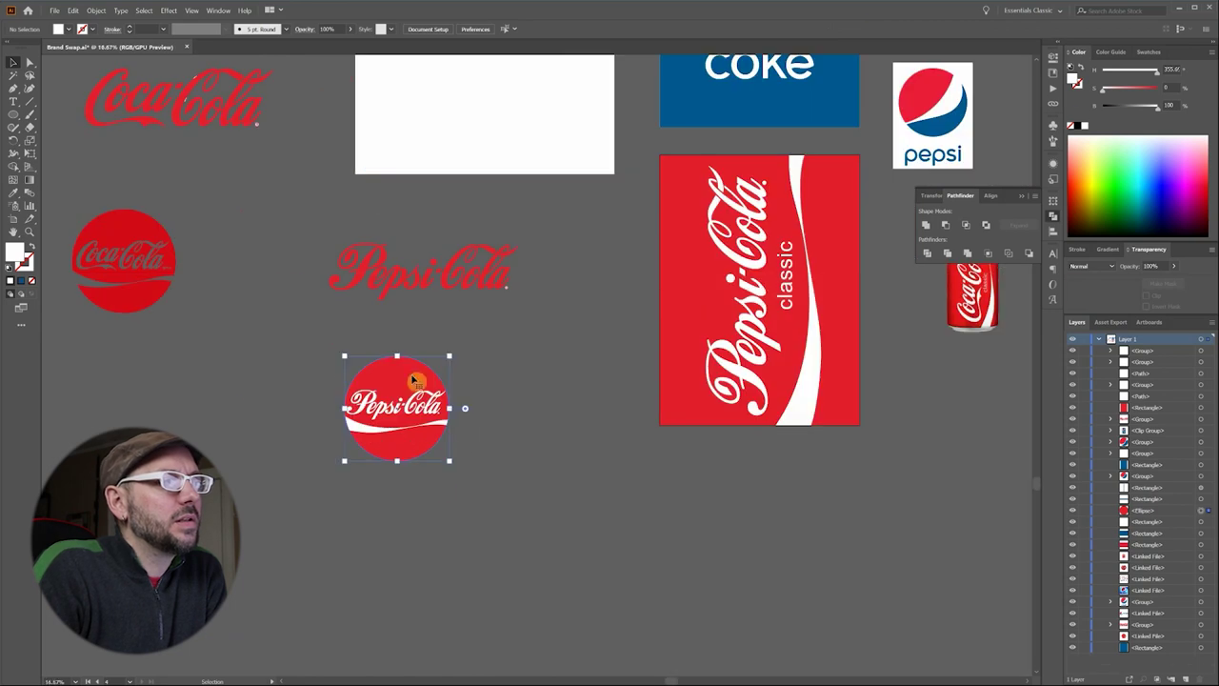
# - Add a white outer ring with Object > Path > Offset Path
pyautogui.click(96, 10)
pyautogui.moveTo(124, 239)
pyautogui.click(257, 271)
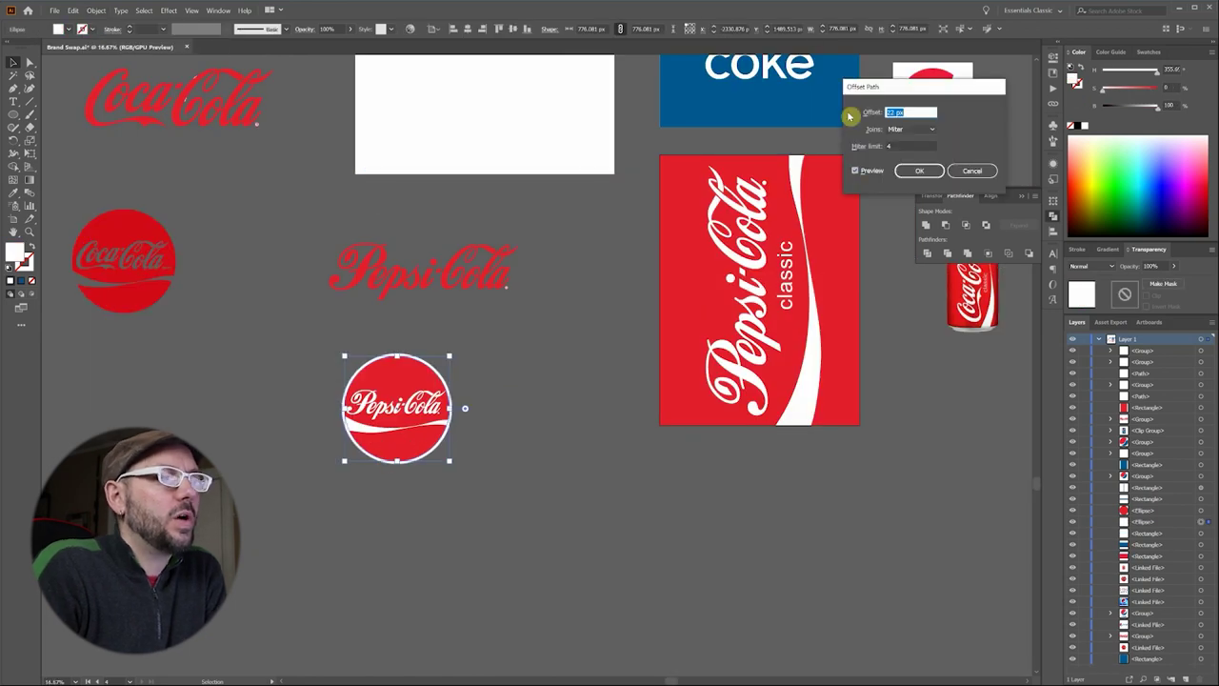
pyautogui.press('Return')
pyautogui.scroll(-1, 503, 339)
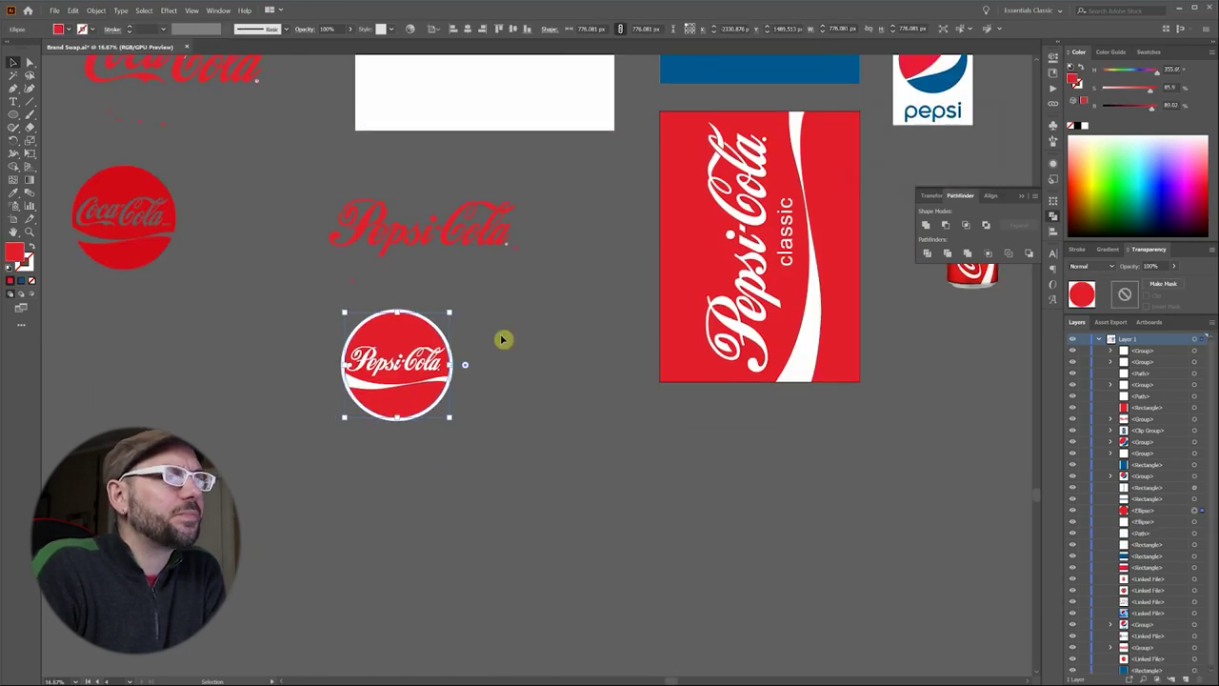
pyautogui.scroll(1, 420, 341)
# - Fill the circle with a 135° red gradient with a light highlight
pyautogui.click(1108, 249)
pyautogui.click(1075, 269)
pyautogui.click(1144, 311)
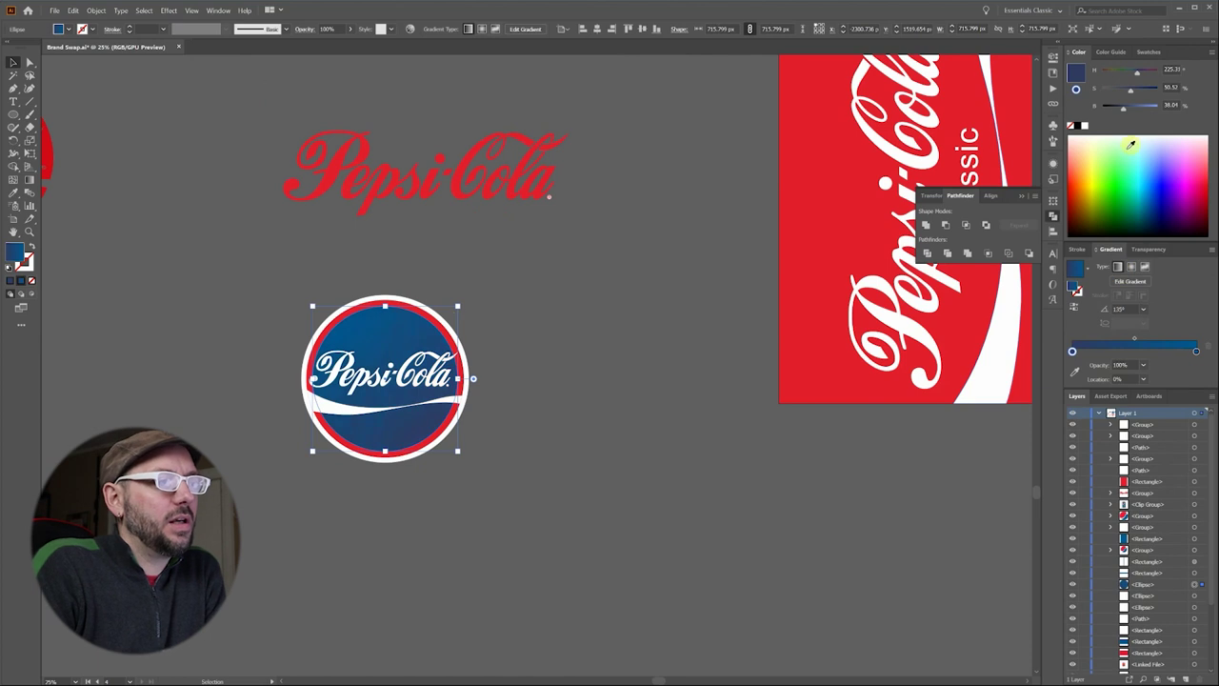
pyautogui.click(1131, 144)
pyautogui.click(1197, 348)
pyautogui.hotkey('ctrl', '+')
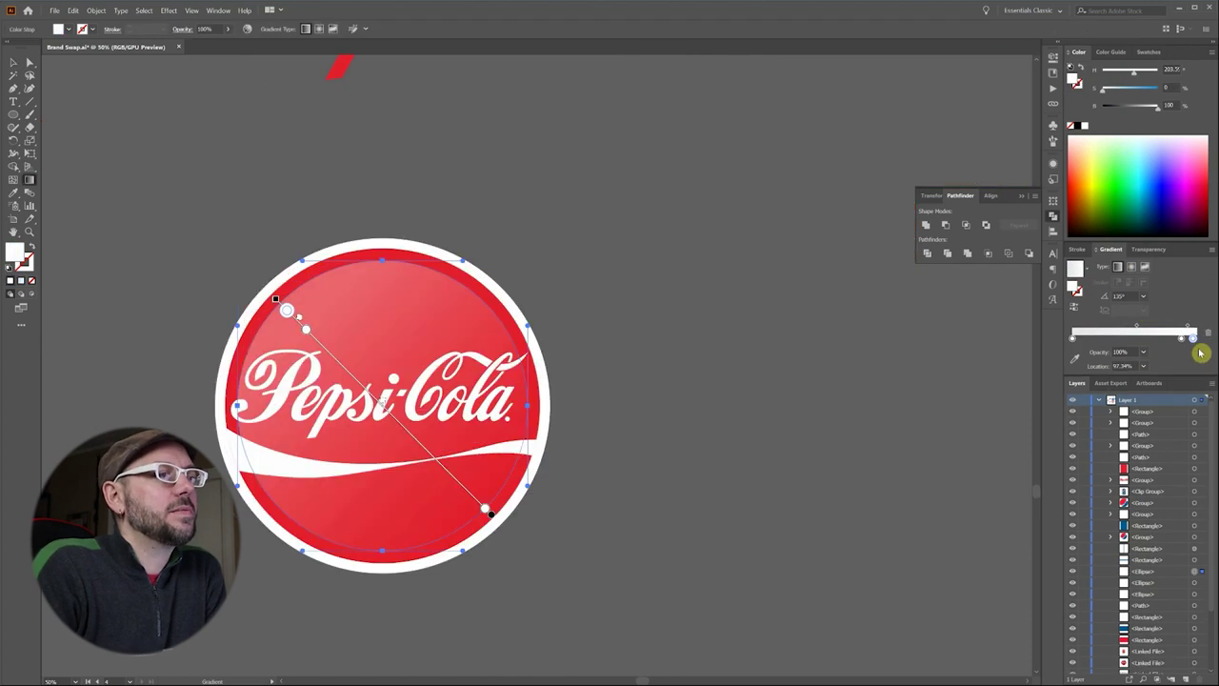